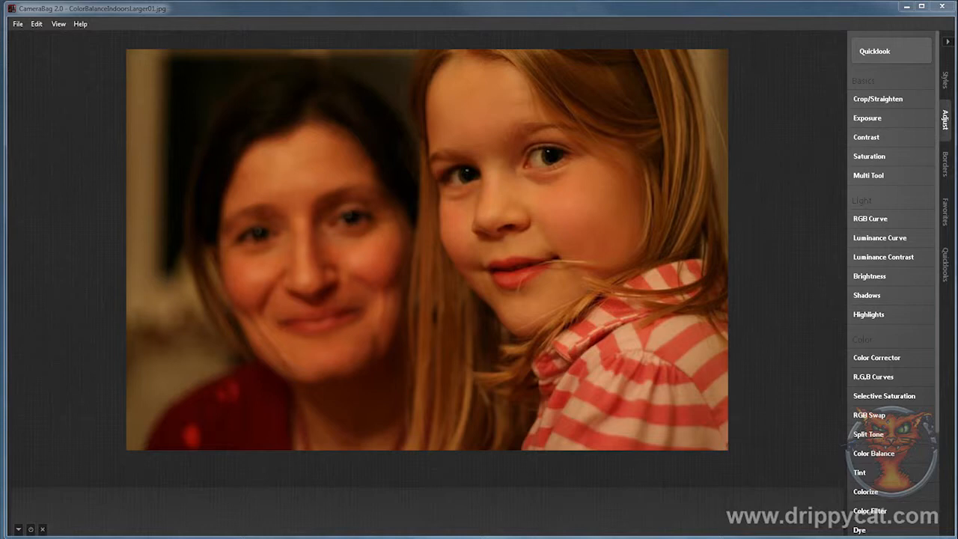
Step: Add a Color Corrector adjustment to the photo and check which color methods it offers
{"action": "mouse_move", "coordinate": [900, 116]}
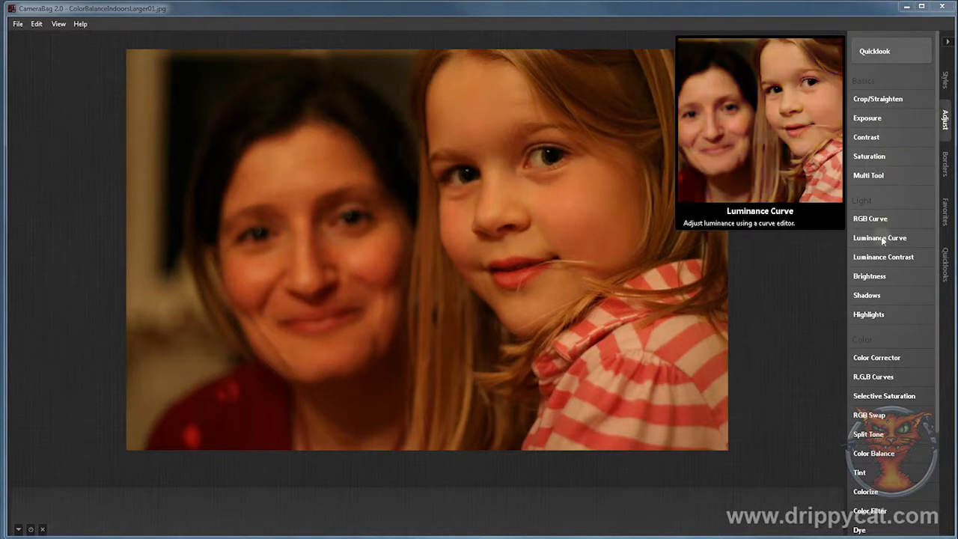
{"action": "mouse_move", "coordinate": [876, 296]}
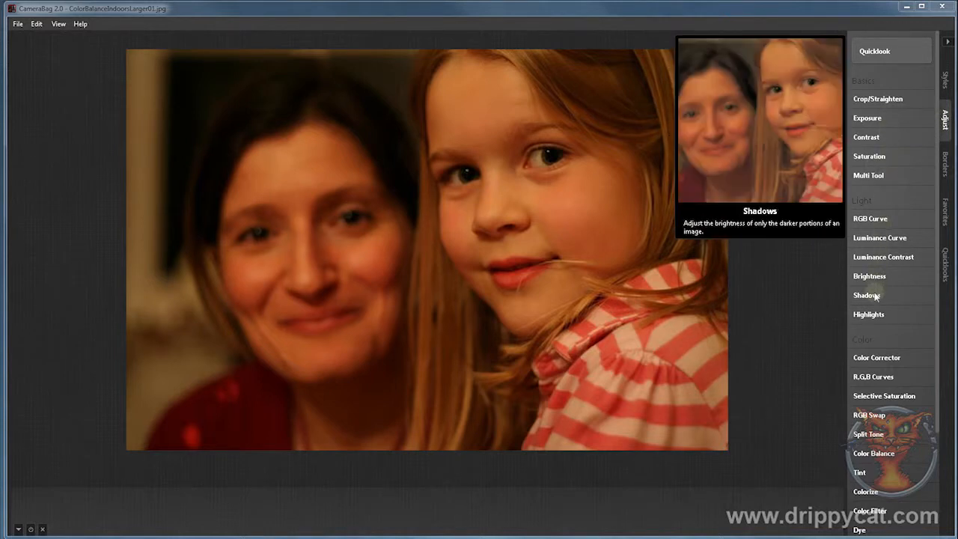
{"action": "left_click", "coordinate": [877, 358]}
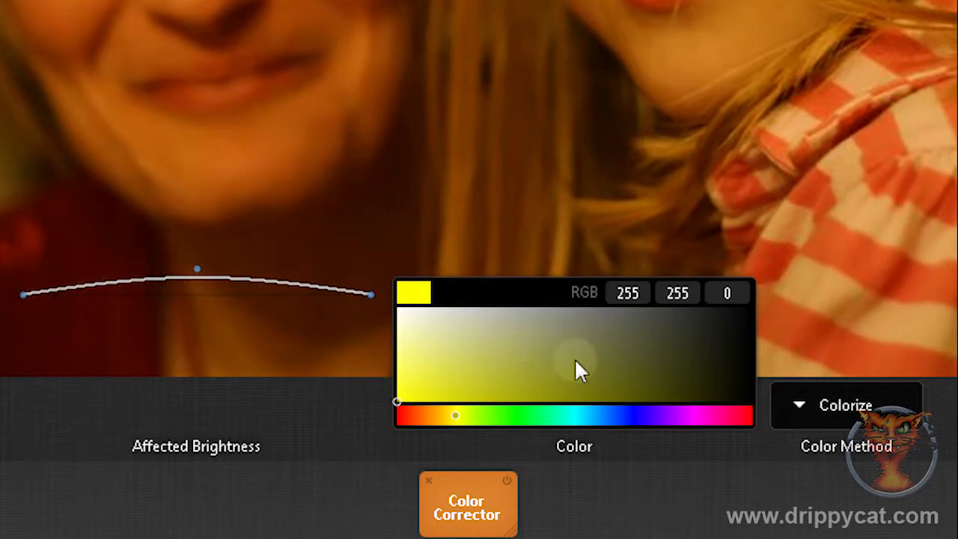
{"action": "left_click", "coordinate": [797, 404]}
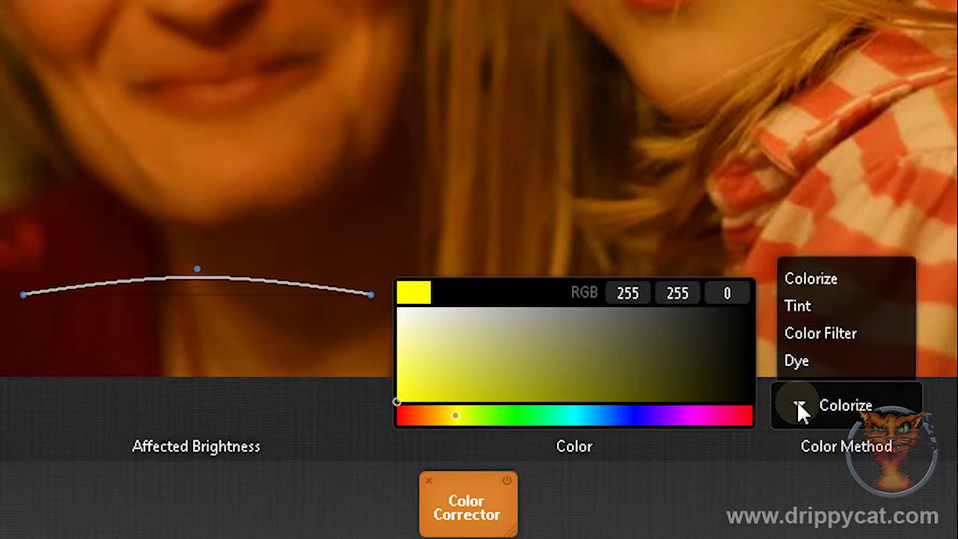
{"action": "left_click", "coordinate": [796, 400]}
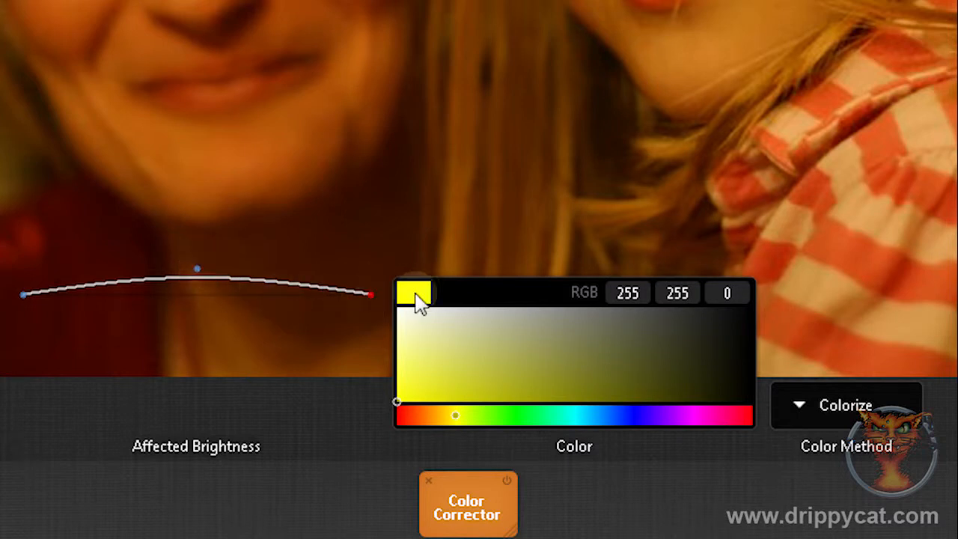
Step: Pull the midpoint of the Affected Brightness curve below the baseline and slightly lower its highlight end
{"action": "left_click", "coordinate": [199, 269]}
{"action": "left_click", "coordinate": [372, 294]}
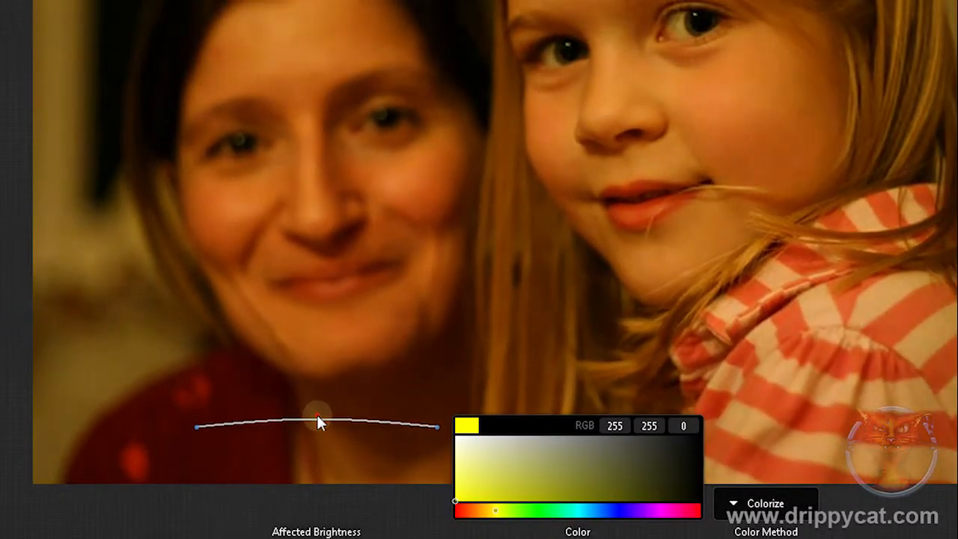
{"action": "left_click_drag", "start_coordinate": [317, 416], "coordinate": [313, 441]}
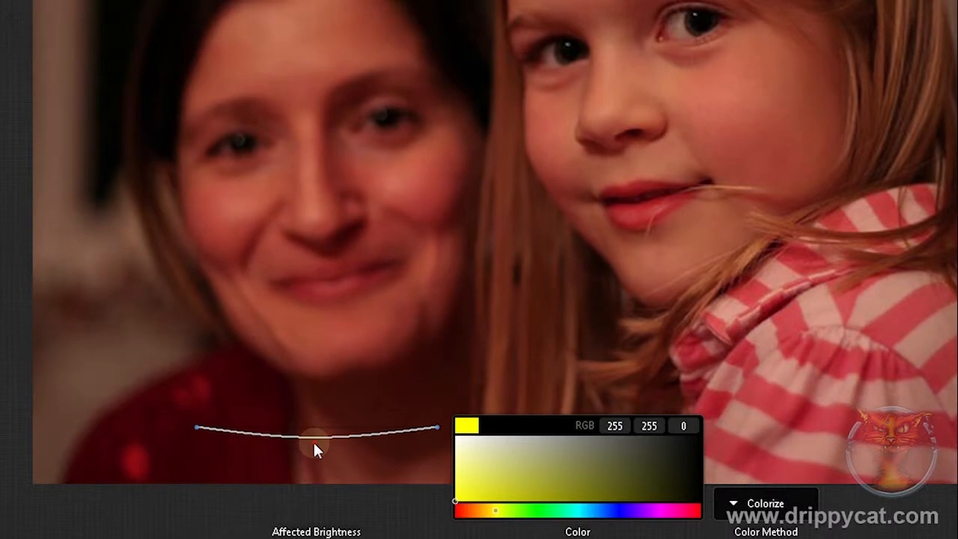
{"action": "left_click_drag", "start_coordinate": [313, 442], "coordinate": [313, 440]}
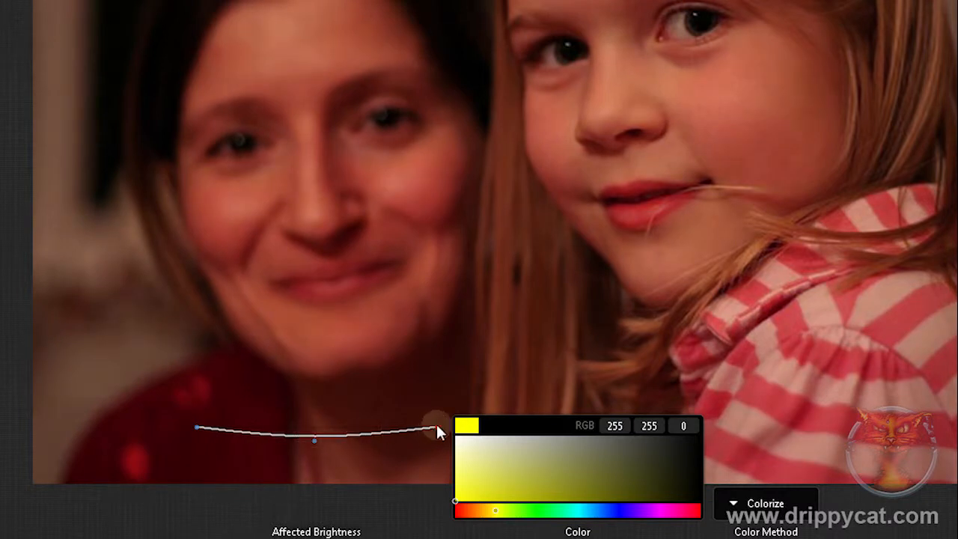
{"action": "mouse_move", "coordinate": [438, 427]}
{"action": "left_mouse_down"}
{"action": "mouse_move", "coordinate": [429, 475]}
{"action": "mouse_move", "coordinate": [431, 432]}
{"action": "left_mouse_up"}
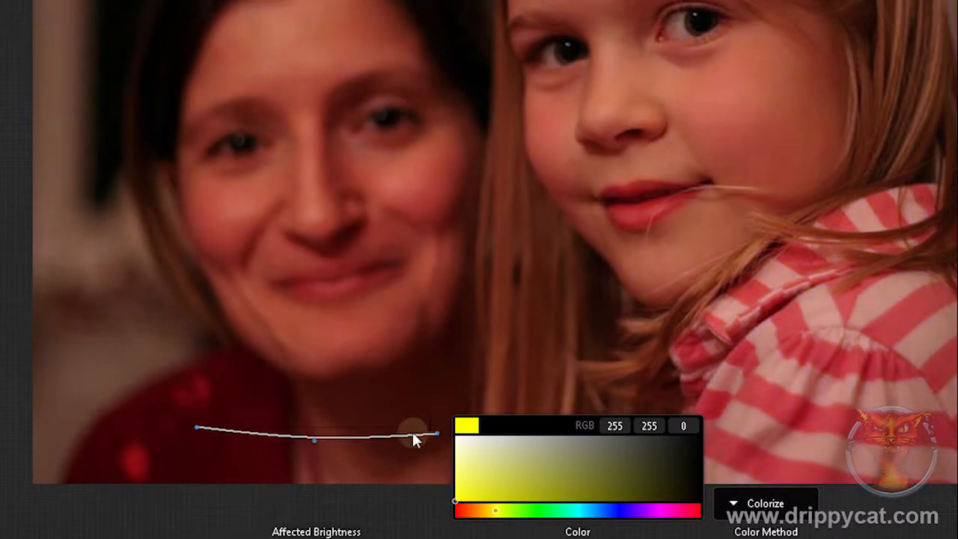
{"action": "left_click_drag", "start_coordinate": [200, 428], "coordinate": [193, 461]}
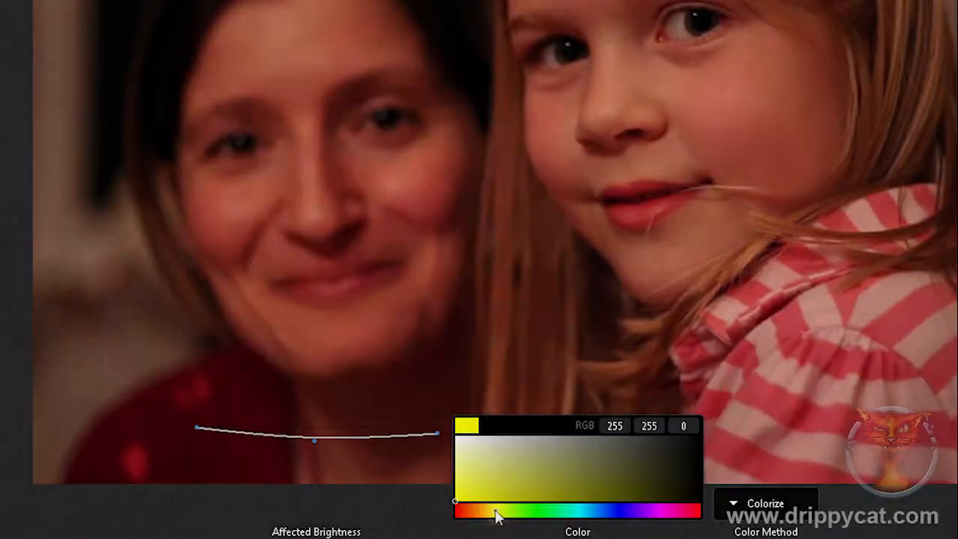
Step: Set the Color Corrector's color to RGB 255, 187, 0 and raise the curve's highlight end back to the baseline
{"action": "mouse_move", "coordinate": [497, 515]}
{"action": "left_mouse_down"}
{"action": "mouse_move", "coordinate": [694, 508]}
{"action": "mouse_move", "coordinate": [485, 515]}
{"action": "left_mouse_up"}
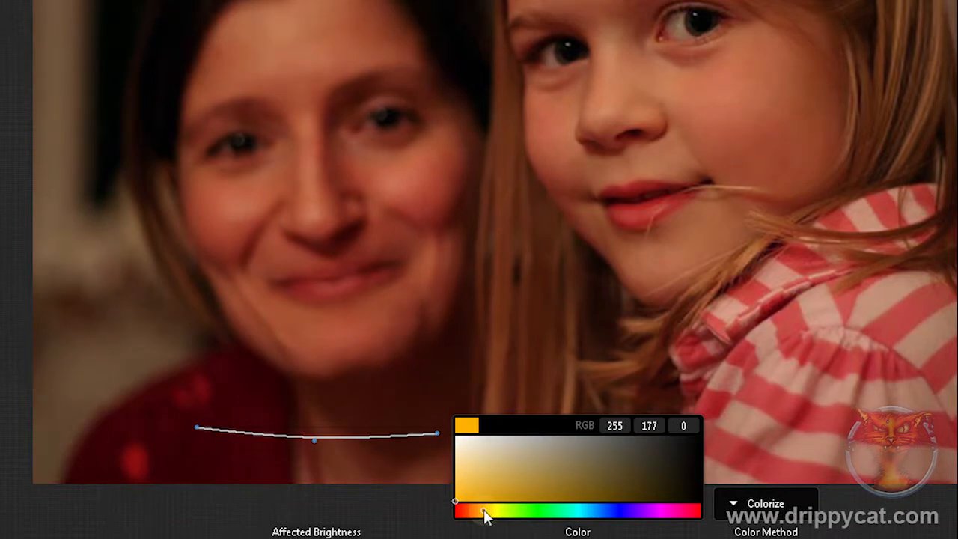
{"action": "left_click_drag", "start_coordinate": [485, 515], "coordinate": [485, 510]}
{"action": "left_click_drag", "start_coordinate": [437, 429], "coordinate": [437, 423]}
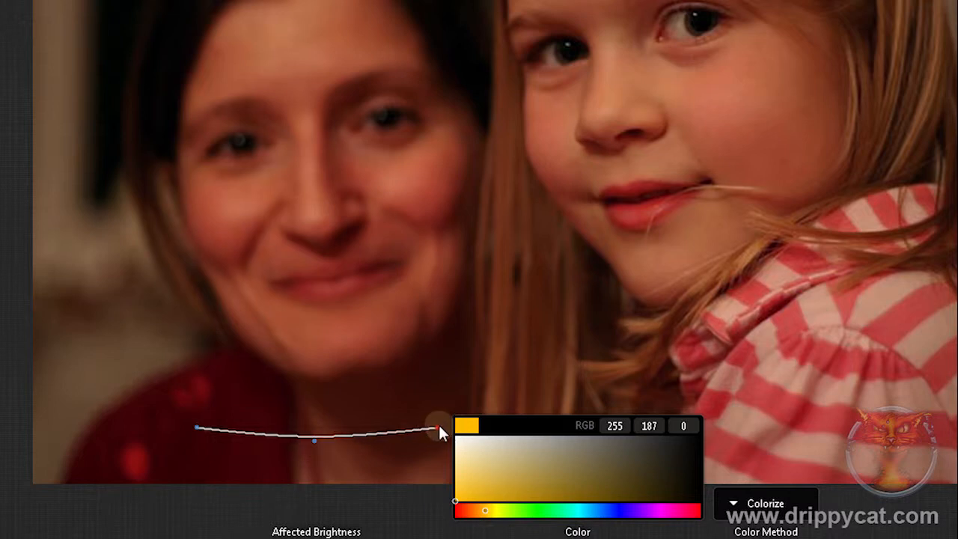
Step: Try moving the brightness curve's middle point into the shadows, then return it to the centre
{"action": "left_click_drag", "start_coordinate": [314, 440], "coordinate": [207, 447]}
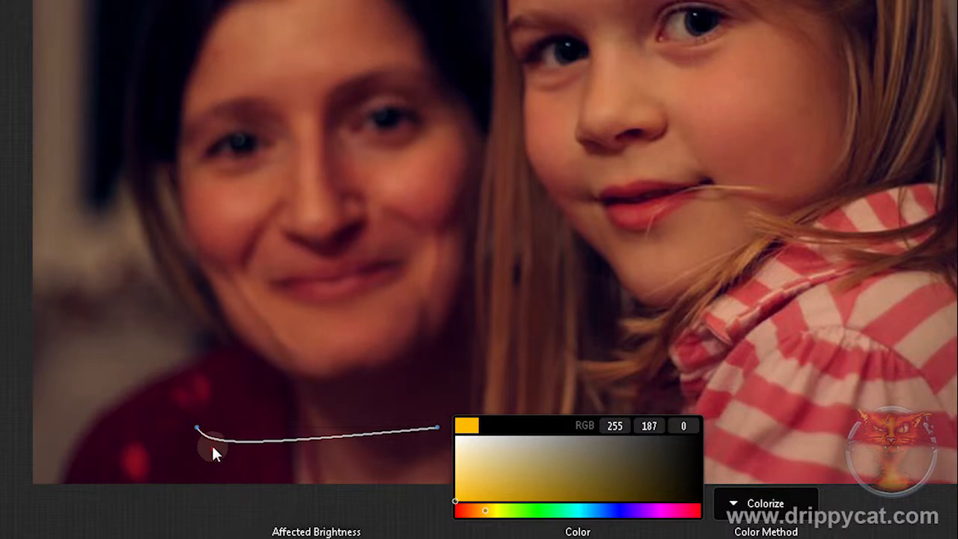
{"action": "left_click_drag", "start_coordinate": [212, 445], "coordinate": [217, 443]}
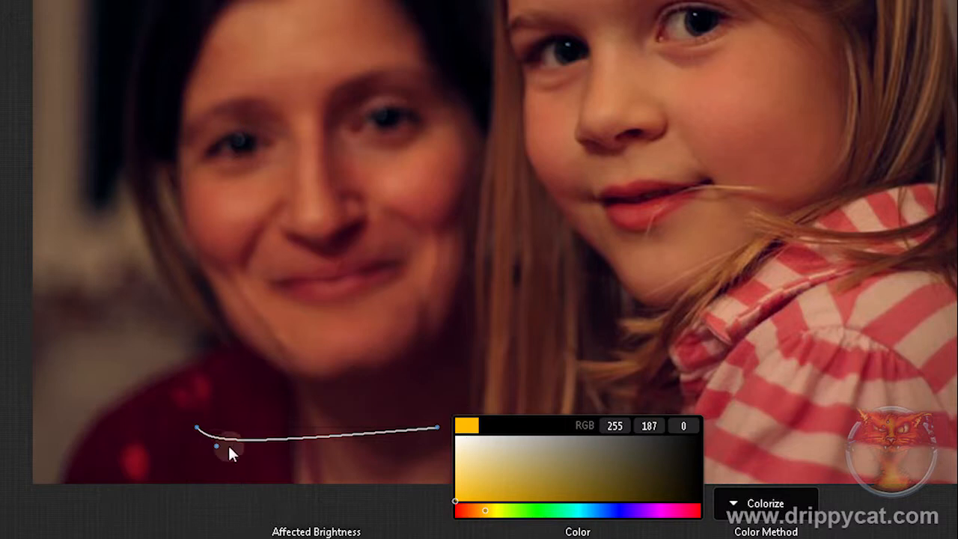
{"action": "left_click_drag", "start_coordinate": [216, 445], "coordinate": [314, 443]}
Step: Add a second lowered point on the highlight side of the brightness curve and shift the middle point into the shadows
{"action": "left_click", "coordinate": [381, 435]}
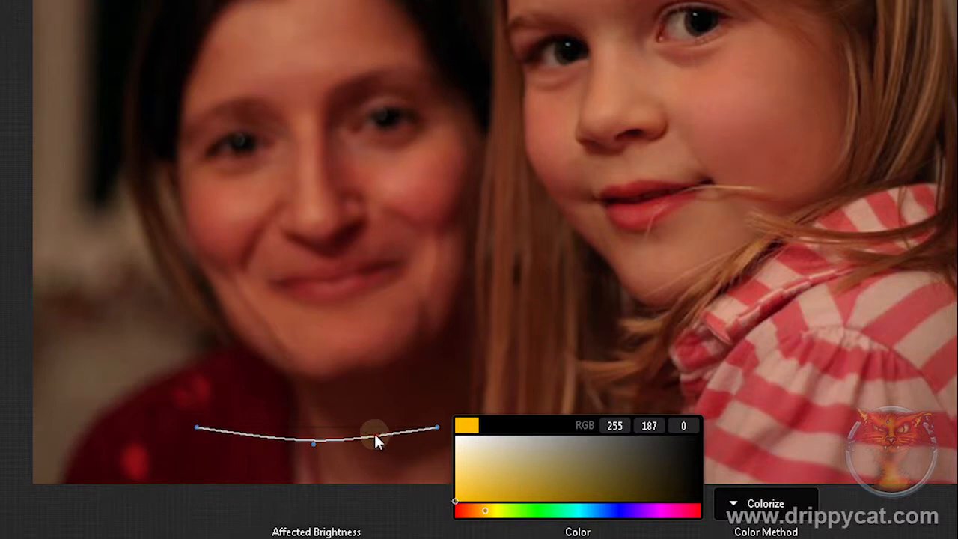
{"action": "left_click_drag", "start_coordinate": [375, 433], "coordinate": [395, 446]}
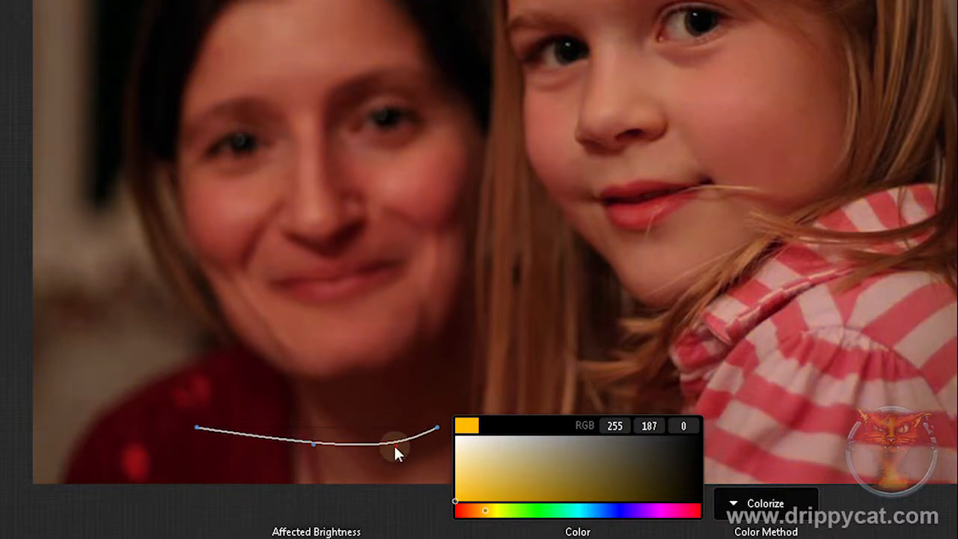
{"action": "left_click_drag", "start_coordinate": [313, 443], "coordinate": [220, 446]}
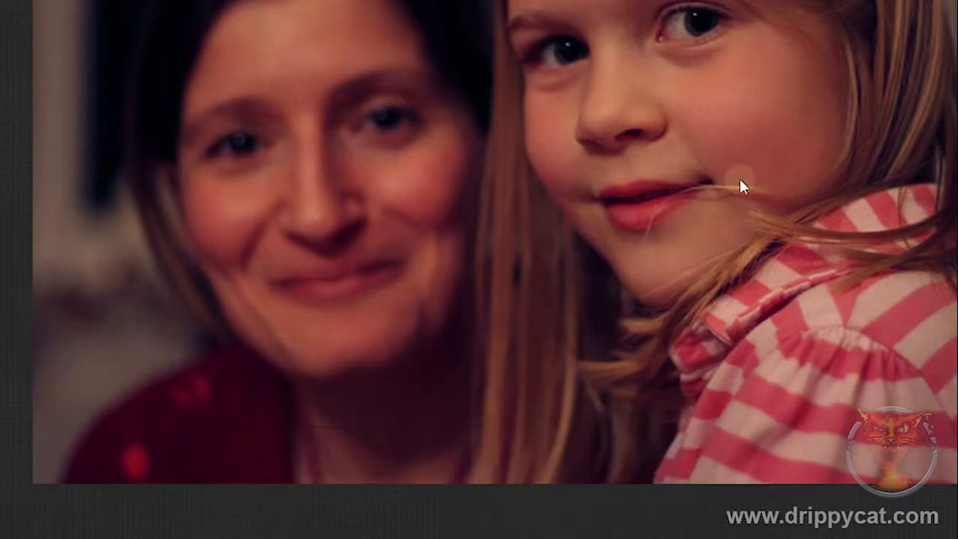
{"action": "mouse_move", "coordinate": [374, 533]}
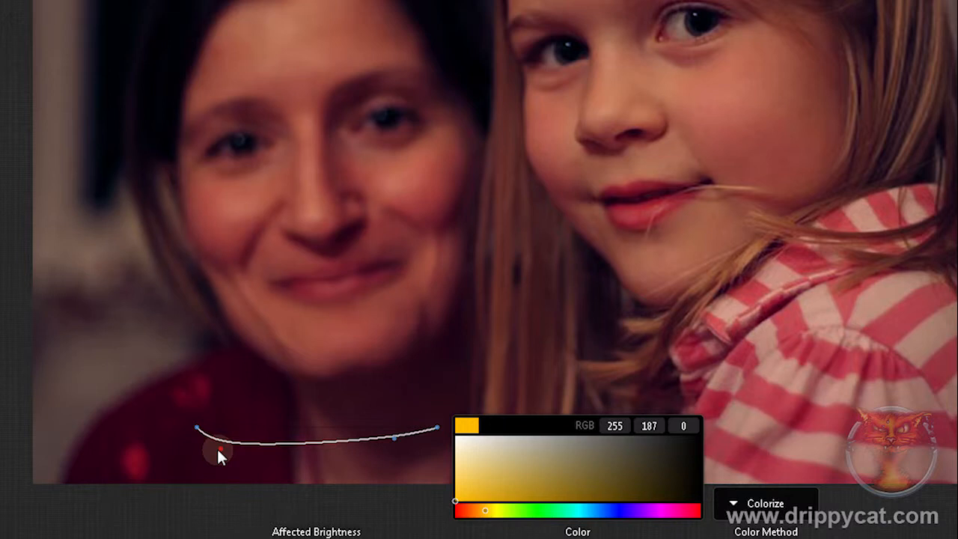
Step: Review the color method options again and remove the Color Corrector adjustment from the photo
{"action": "left_click", "coordinate": [736, 506]}
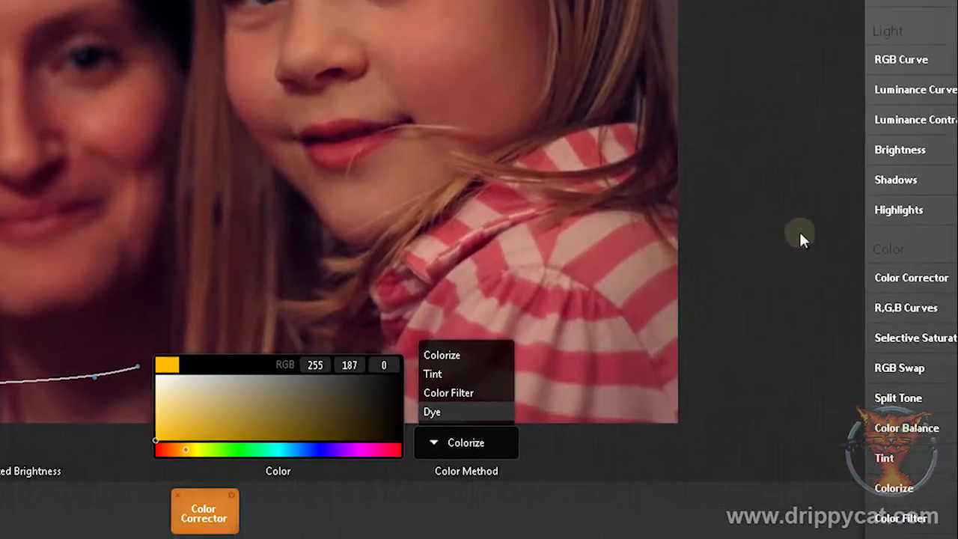
{"action": "left_click", "coordinate": [800, 233]}
{"action": "left_click", "coordinate": [105, 496]}
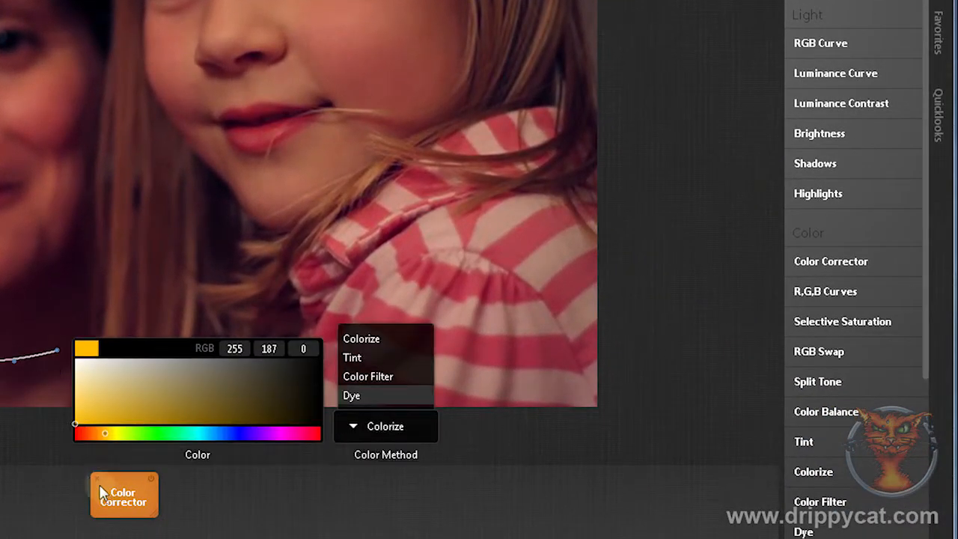
{"action": "key", "text": "Delete"}
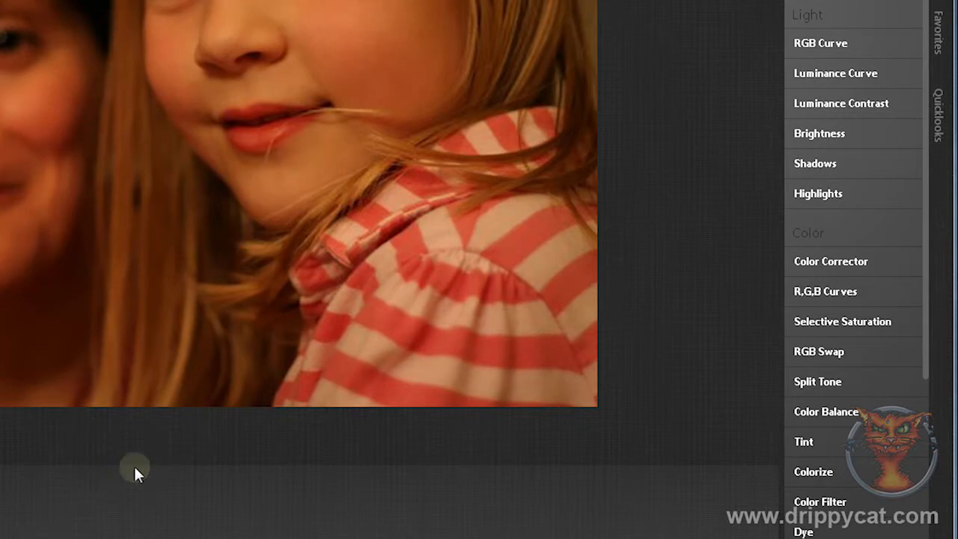
Step: Add separate Tint, Colorize, Color Filter and Dye adjustments to the photo
{"action": "double_click", "coordinate": [803, 442]}
{"action": "double_click", "coordinate": [815, 471]}
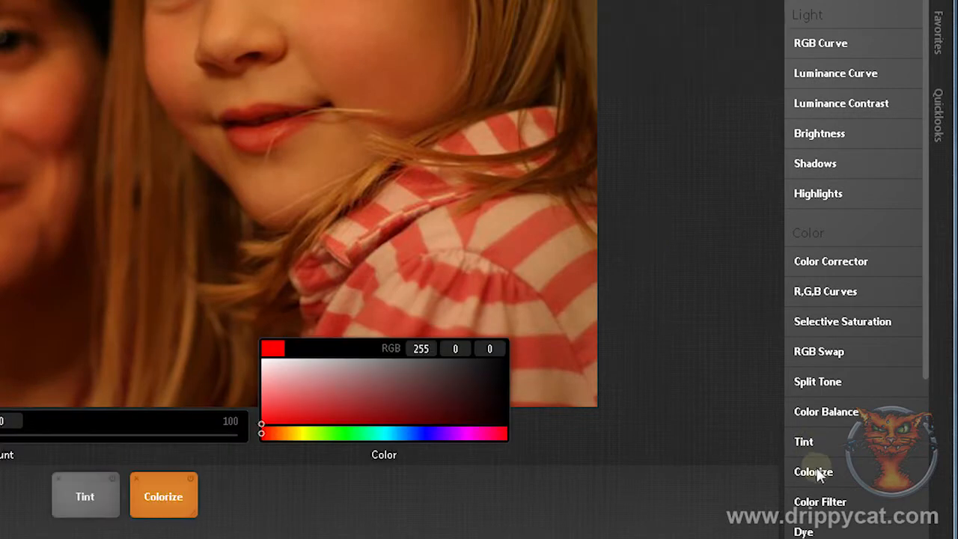
{"action": "double_click", "coordinate": [820, 501]}
{"action": "double_click", "coordinate": [803, 530]}
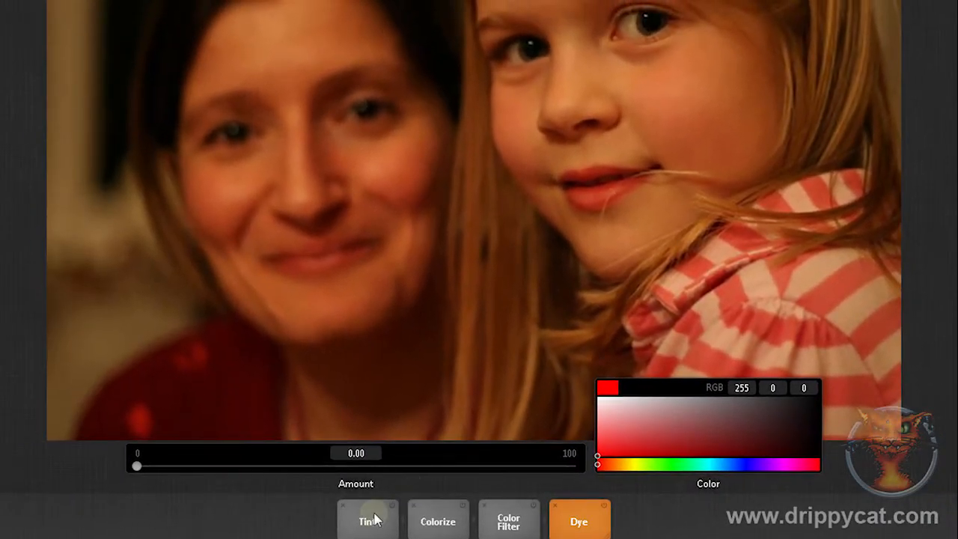
Step: Try out the Tint amount, then raise the Colorize amount to 100 and return it to 0
{"action": "left_click", "coordinate": [18, 491]}
{"action": "mouse_move", "coordinate": [137, 465]}
{"action": "left_mouse_down"}
{"action": "mouse_move", "coordinate": [442, 474]}
{"action": "mouse_move", "coordinate": [543, 464]}
{"action": "mouse_move", "coordinate": [591, 473]}
{"action": "mouse_move", "coordinate": [120, 468]}
{"action": "left_mouse_up"}
{"action": "left_click", "coordinate": [438, 520]}
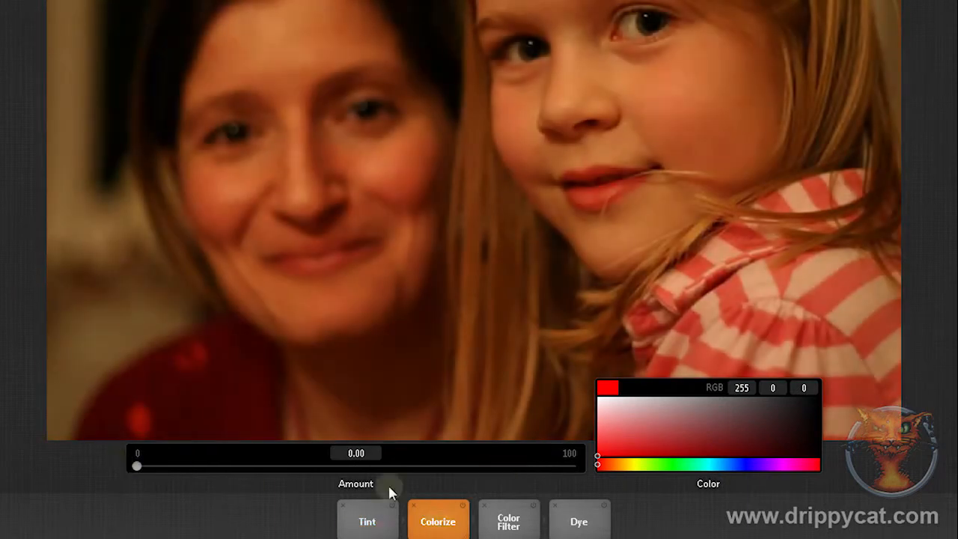
{"action": "left_click_drag", "start_coordinate": [137, 467], "coordinate": [578, 467]}
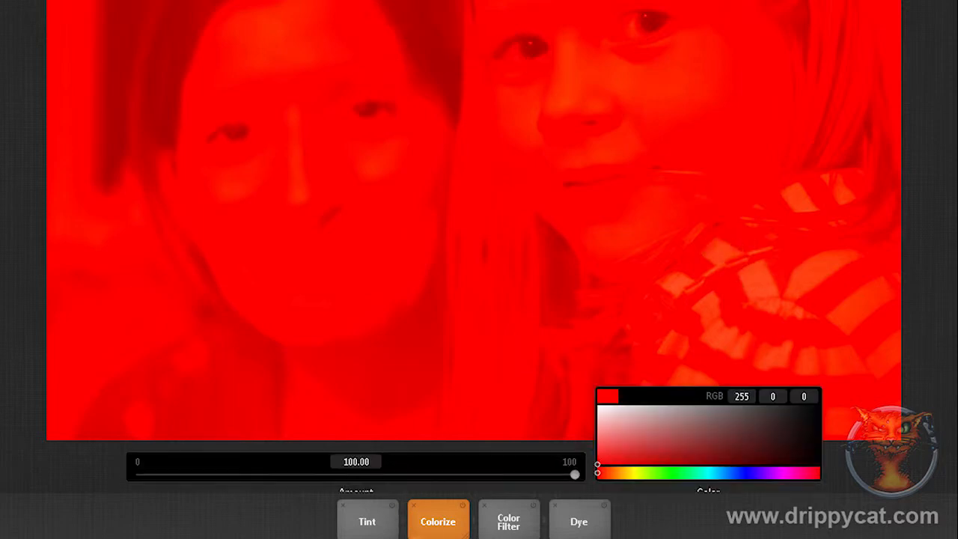
{"action": "left_click", "coordinate": [574, 467]}
{"action": "left_click_drag", "start_coordinate": [574, 467], "coordinate": [514, 529]}
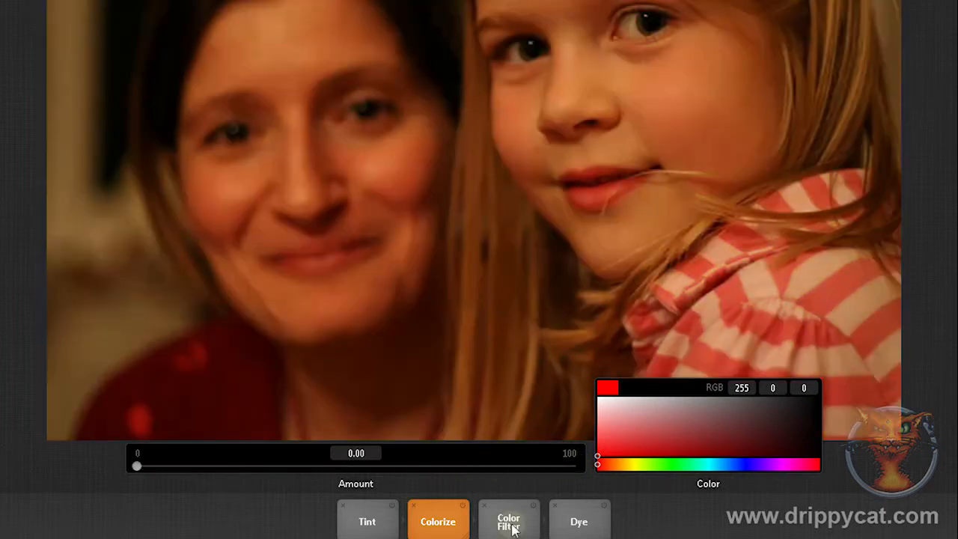
Step: Preview the Color Filter at its full amount with its default color and return the amount to 0
{"action": "left_click", "coordinate": [510, 524]}
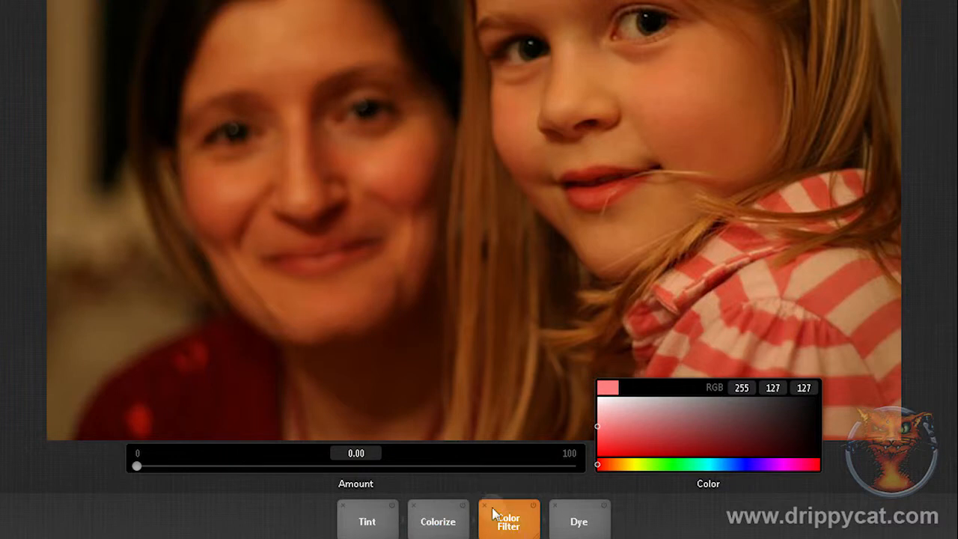
{"action": "left_click_drag", "start_coordinate": [137, 467], "coordinate": [578, 487]}
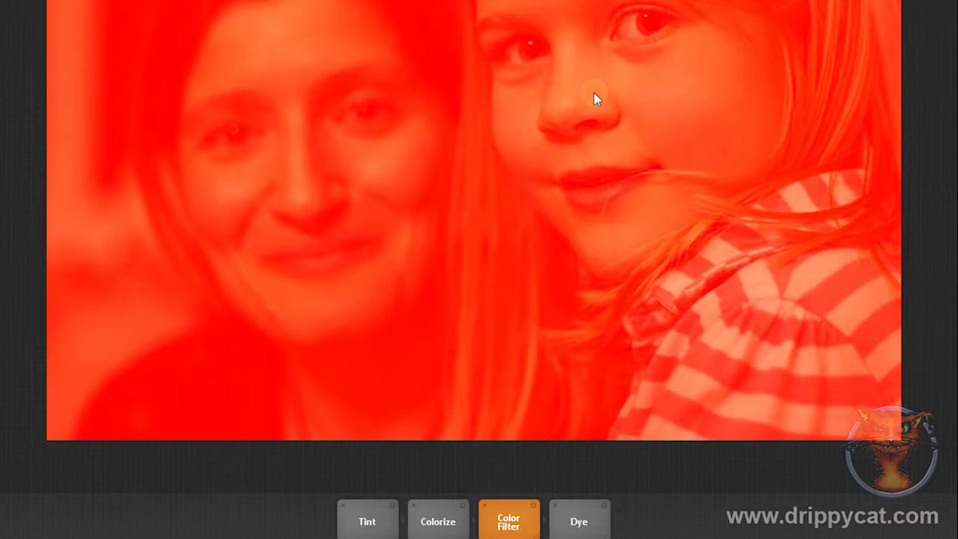
{"action": "left_click_drag", "start_coordinate": [573, 464], "coordinate": [270, 466]}
{"action": "left_click_drag", "start_coordinate": [209, 487], "coordinate": [70, 493]}
Step: Preview the Dye adjustment in red at its full amount, then delete all adjustment tiles from the tray
{"action": "left_click", "coordinate": [579, 522]}
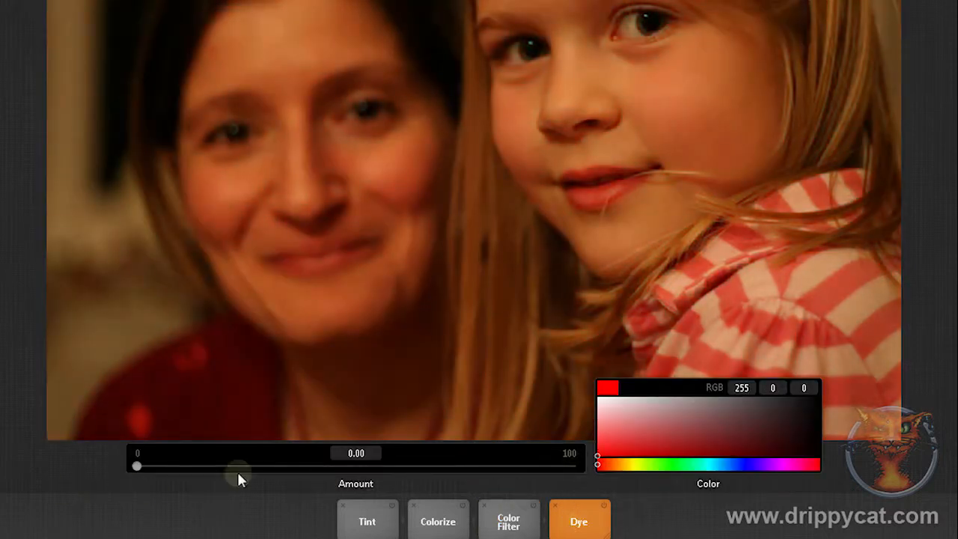
{"action": "left_click_drag", "start_coordinate": [142, 466], "coordinate": [605, 482]}
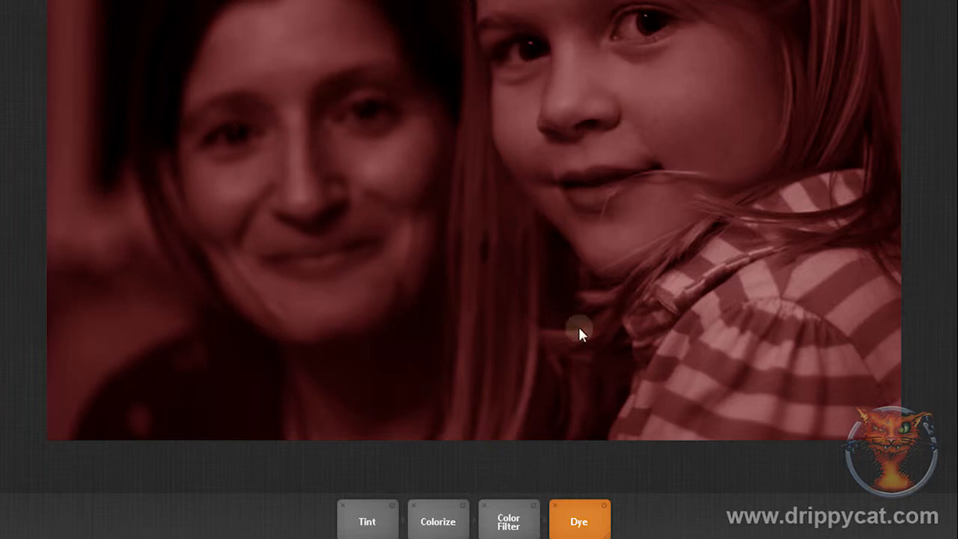
{"action": "mouse_move", "coordinate": [579, 522]}
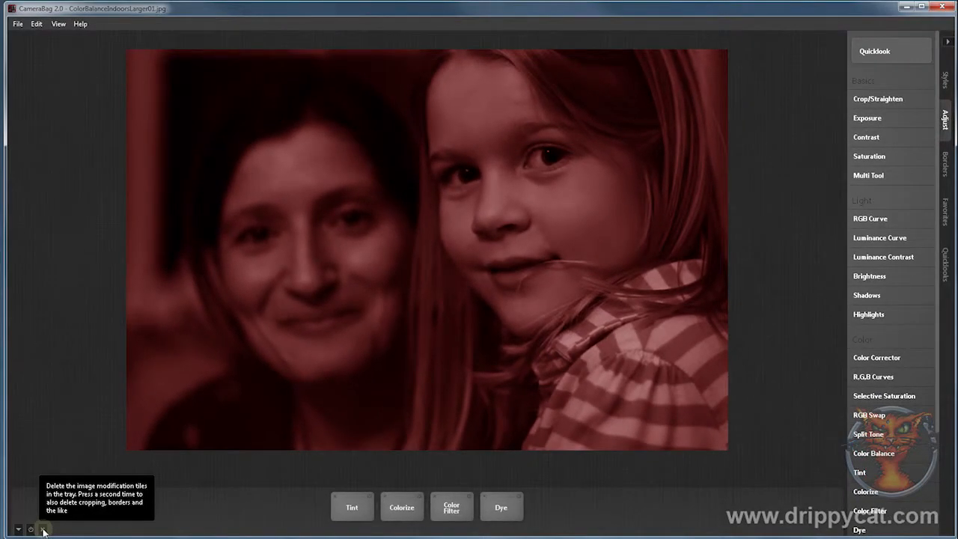
{"action": "left_click", "coordinate": [43, 530]}
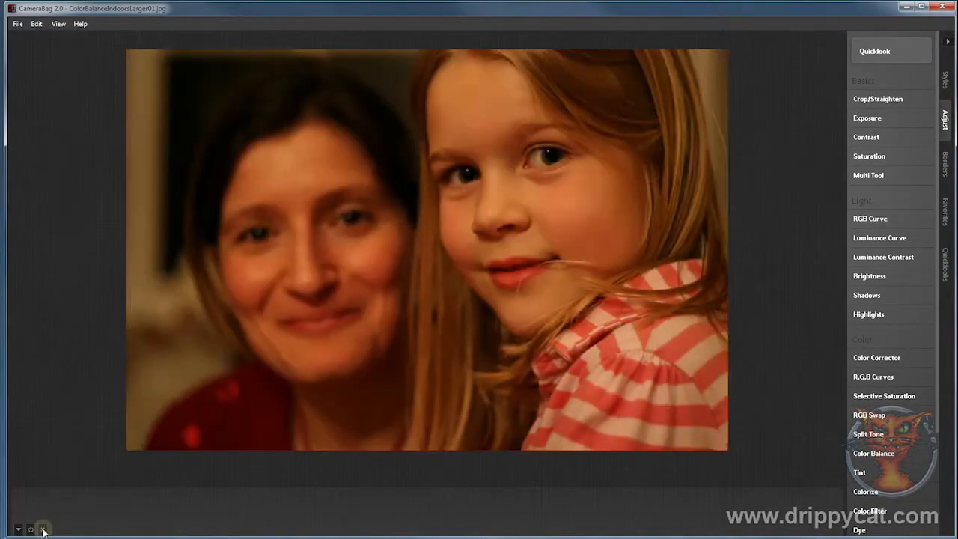
Step: Add a Color Corrector with color RGB 255, 204, 0 and bend its Affected Brightness curve below the baseline, deepest in the shadows
{"action": "left_click", "coordinate": [877, 357]}
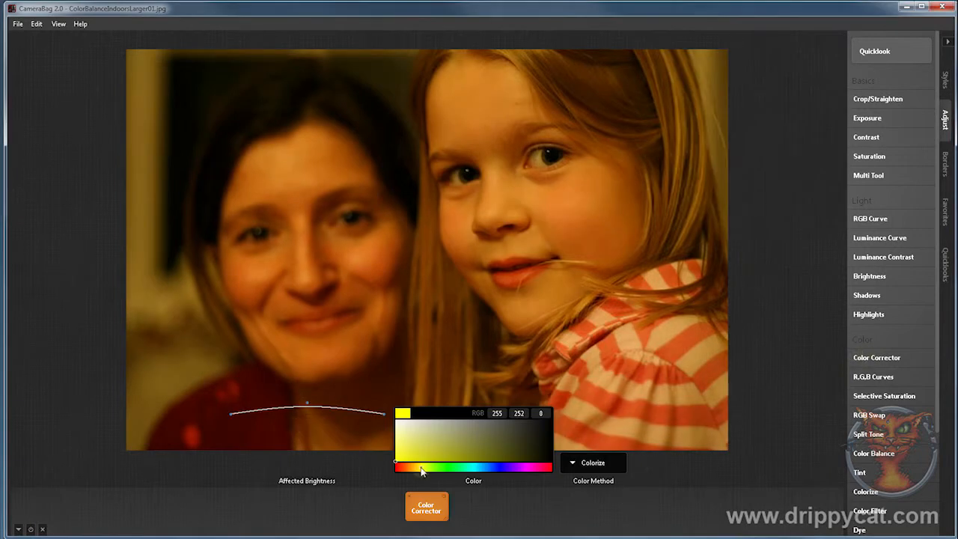
{"action": "left_click_drag", "start_coordinate": [422, 470], "coordinate": [418, 470]}
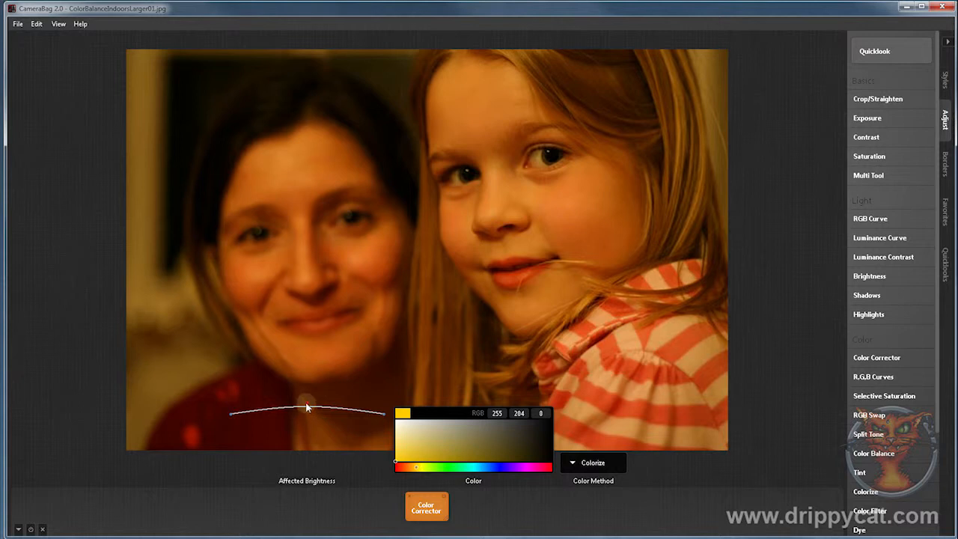
{"action": "left_click_drag", "start_coordinate": [307, 407], "coordinate": [252, 424]}
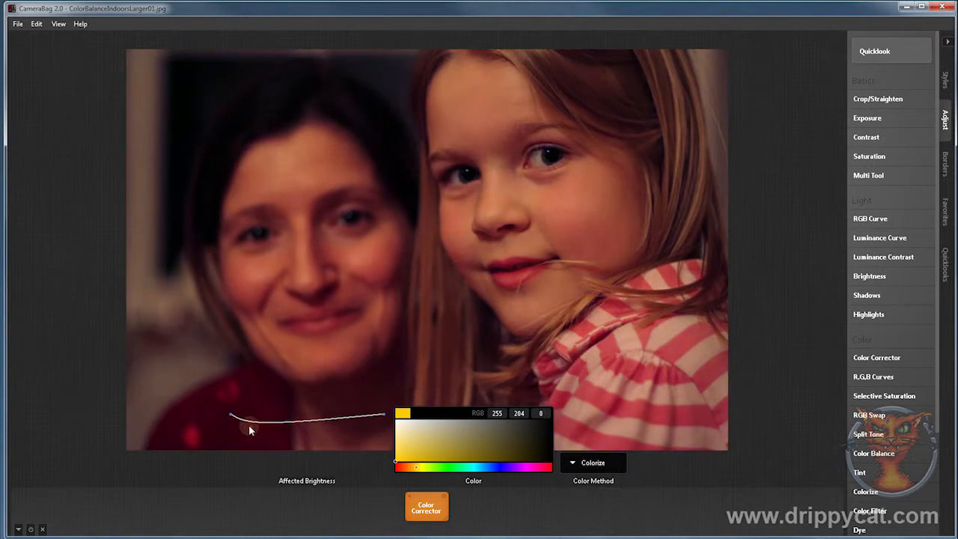
{"action": "mouse_move", "coordinate": [353, 421]}
{"action": "left_mouse_down"}
{"action": "mouse_move", "coordinate": [374, 424]}
{"action": "mouse_move", "coordinate": [366, 419]}
{"action": "left_mouse_up"}
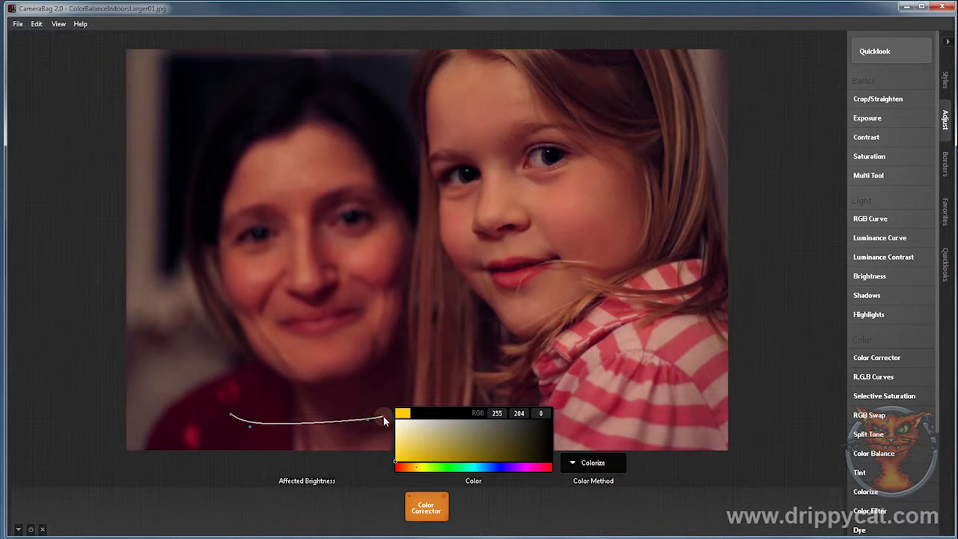
Step: Preview the Tint, Color Filter and Dye color methods in the Color Corrector
{"action": "left_click", "coordinate": [574, 464]}
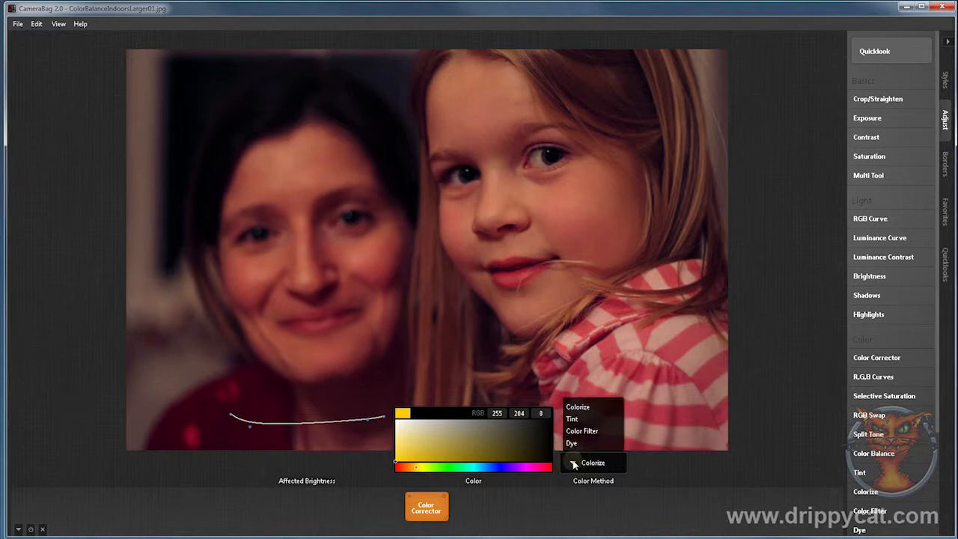
{"action": "left_click", "coordinate": [576, 419]}
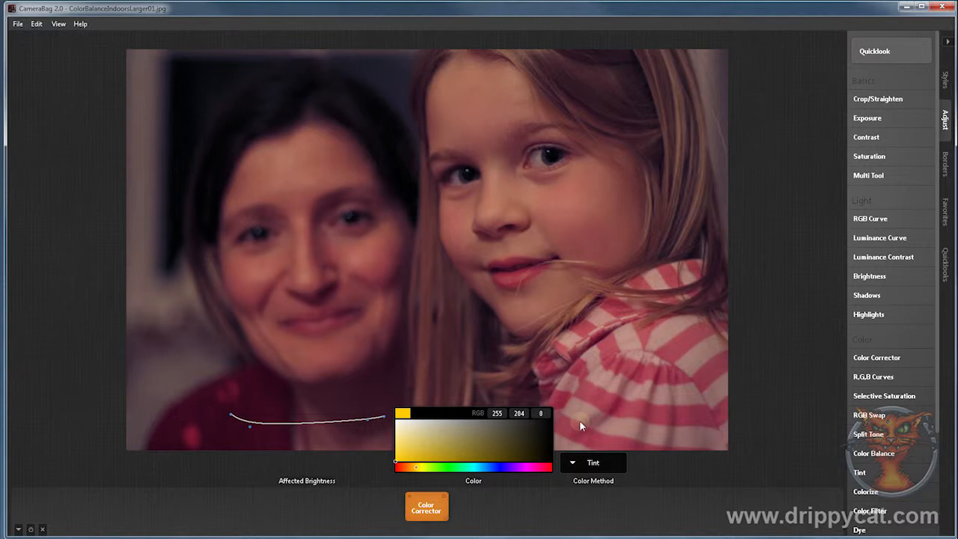
{"action": "left_click", "coordinate": [574, 464]}
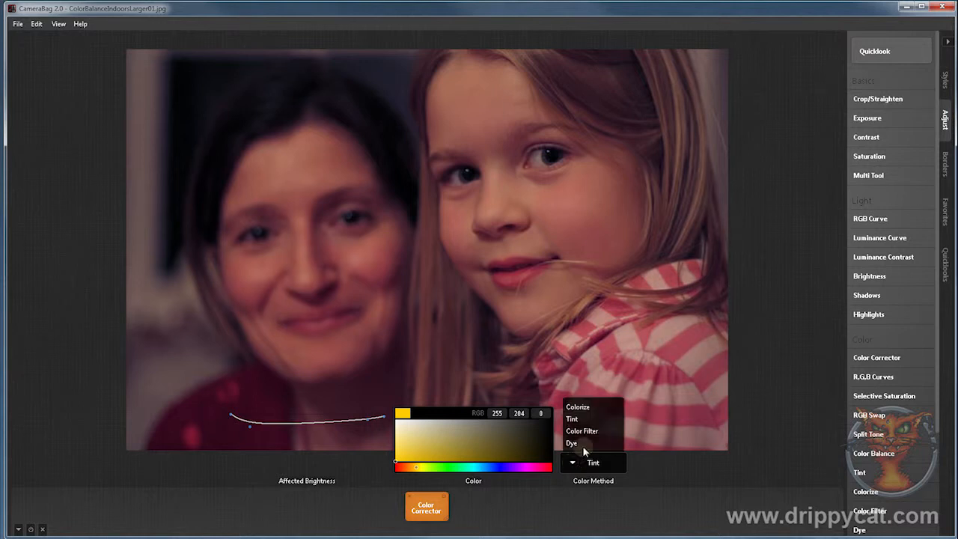
{"action": "left_click", "coordinate": [589, 429]}
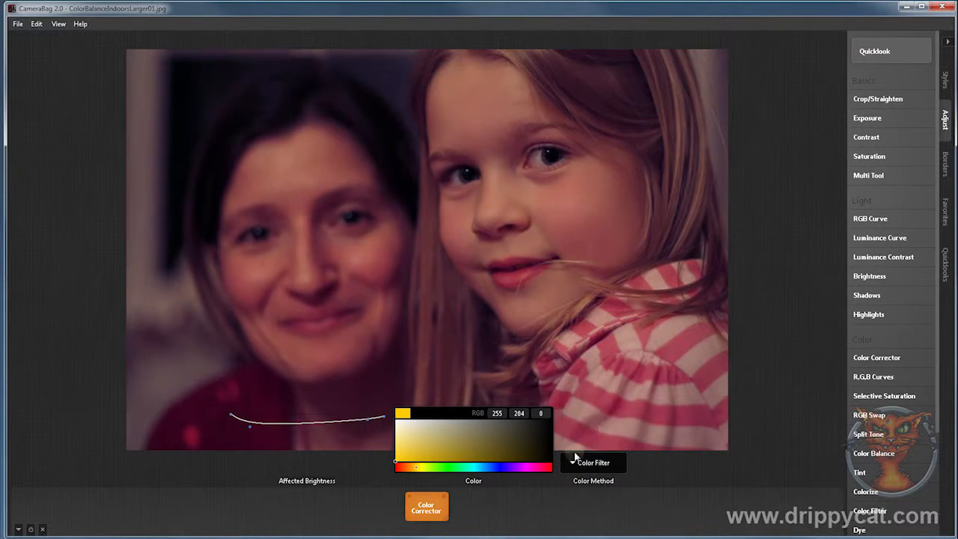
{"action": "left_click", "coordinate": [574, 464]}
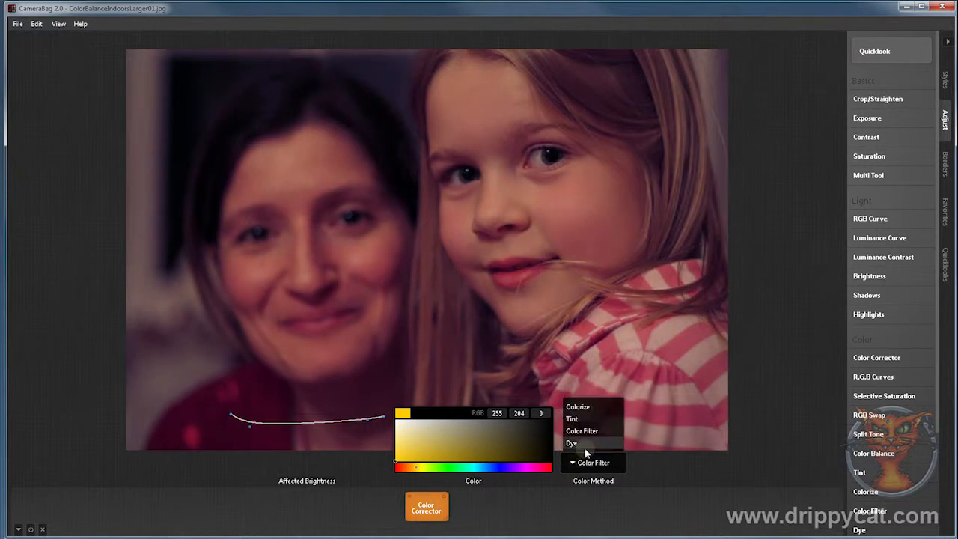
{"action": "left_click", "coordinate": [585, 447]}
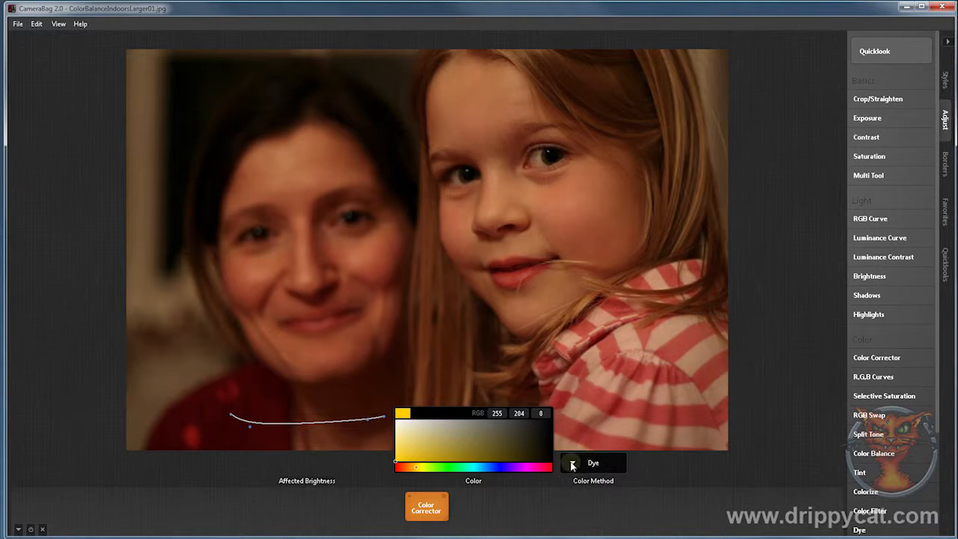
Step: Set the Color Corrector's color method to Tint and switch the adjustment off and on to compare it with the original
{"action": "left_click", "coordinate": [573, 465]}
{"action": "left_click", "coordinate": [576, 420]}
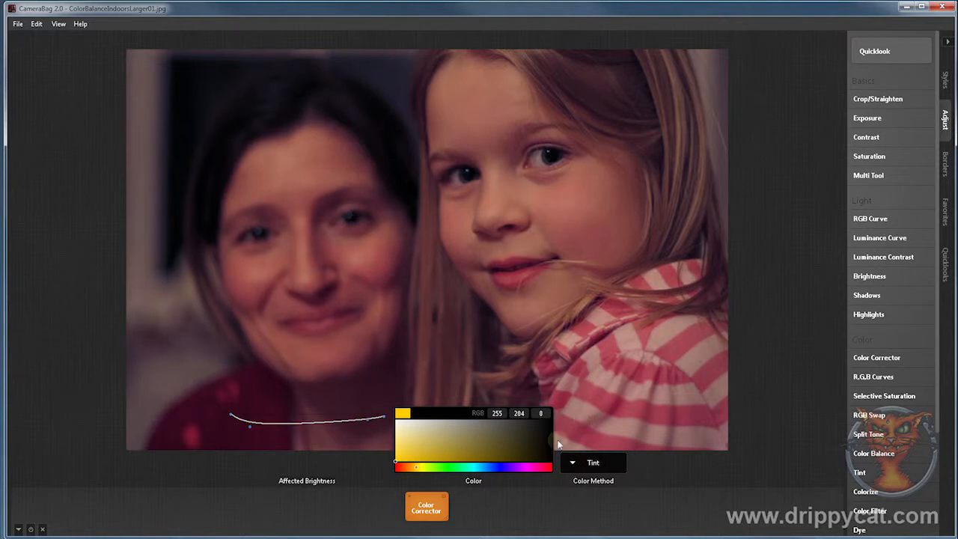
{"action": "left_click", "coordinate": [445, 500]}
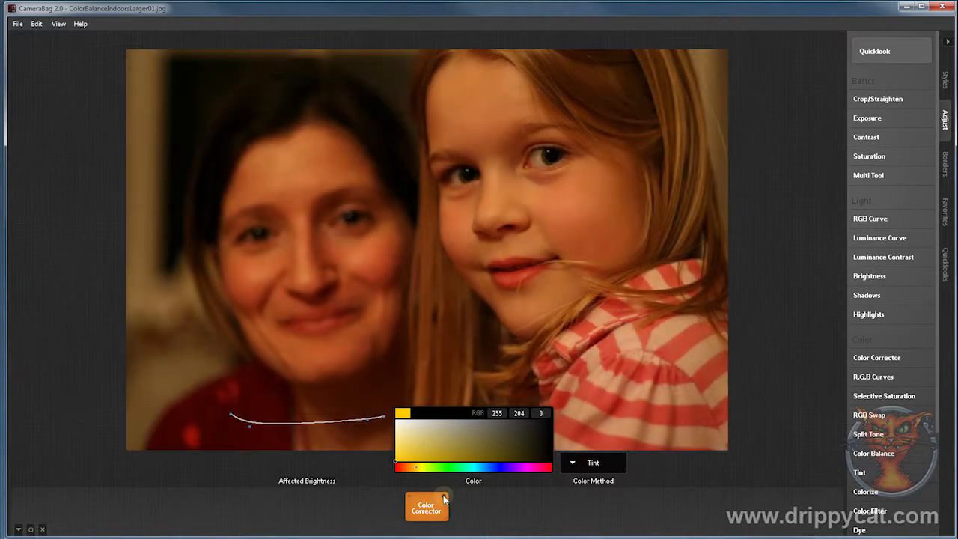
{"action": "left_click", "coordinate": [444, 499]}
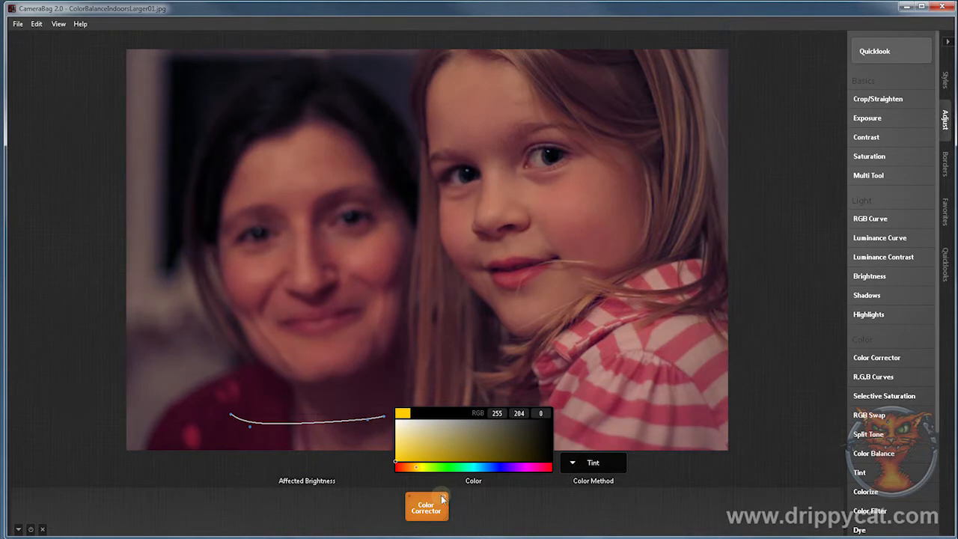
Step: Add Exposure and Contrast adjustments ahead of the Color Corrector and raise the Exposure amount slightly above 50
{"action": "left_click", "coordinate": [879, 120]}
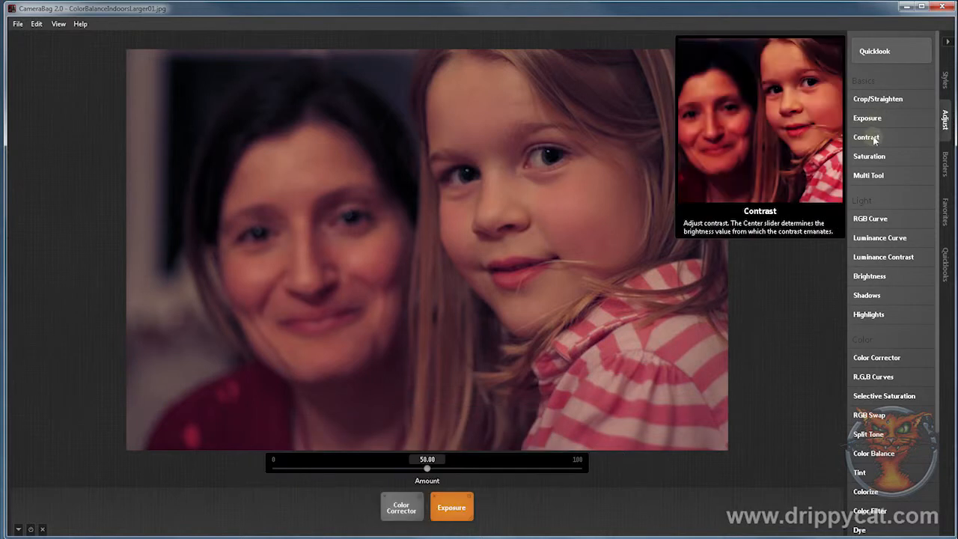
{"action": "left_click", "coordinate": [874, 140]}
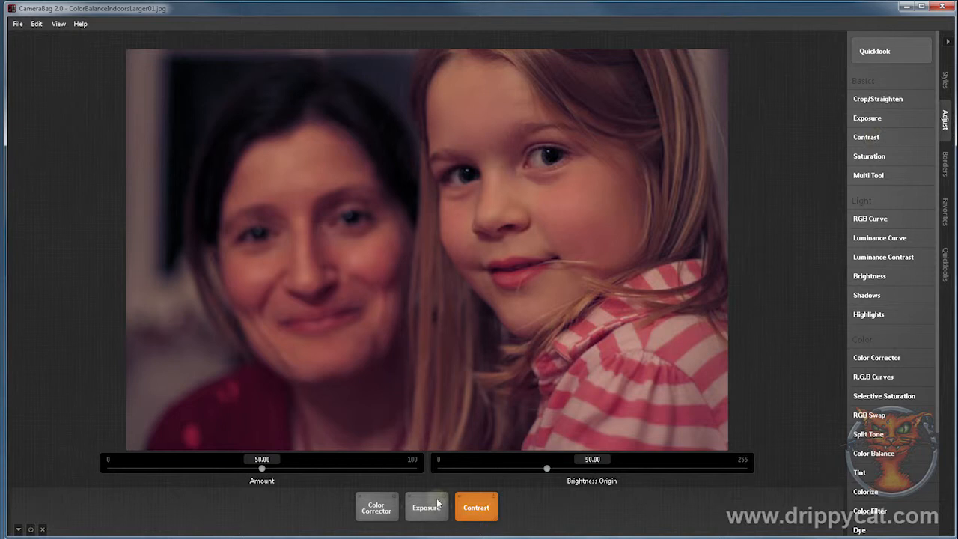
{"action": "left_click_drag", "start_coordinate": [426, 507], "coordinate": [313, 515]}
{"action": "left_click_drag", "start_coordinate": [469, 518], "coordinate": [426, 518]}
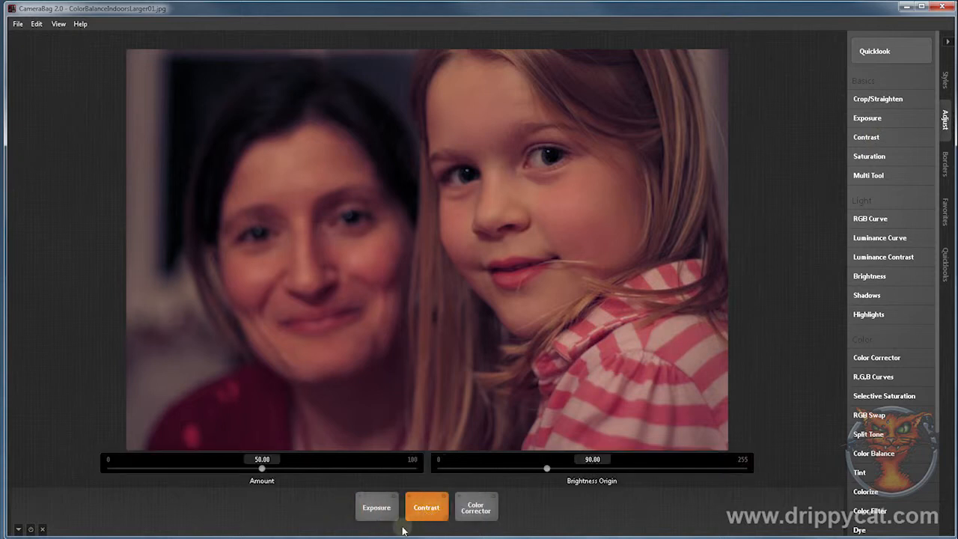
{"action": "left_click", "coordinate": [374, 514]}
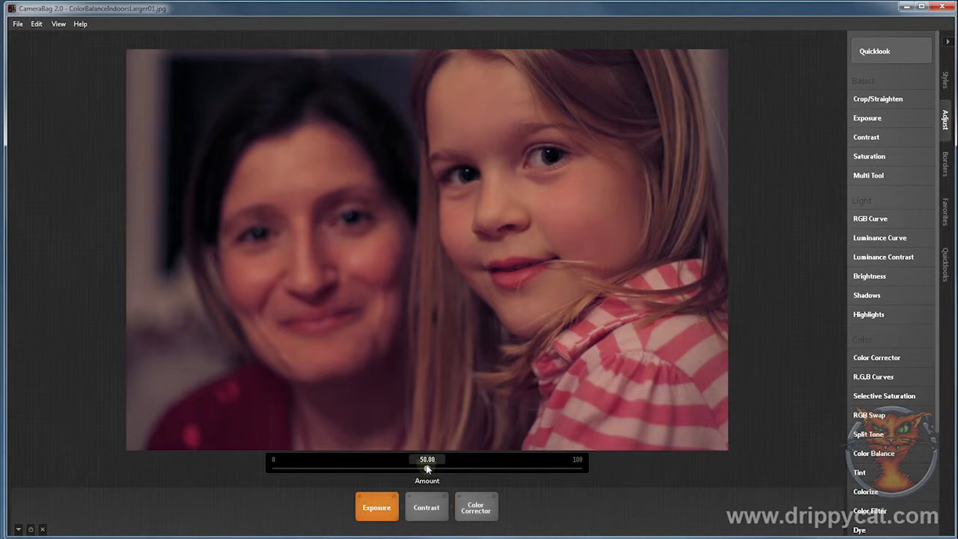
{"action": "left_click_drag", "start_coordinate": [427, 468], "coordinate": [441, 472]}
Step: Raise the Contrast amount to 100 and lower its brightness origin to about 20
{"action": "left_click", "coordinate": [426, 507]}
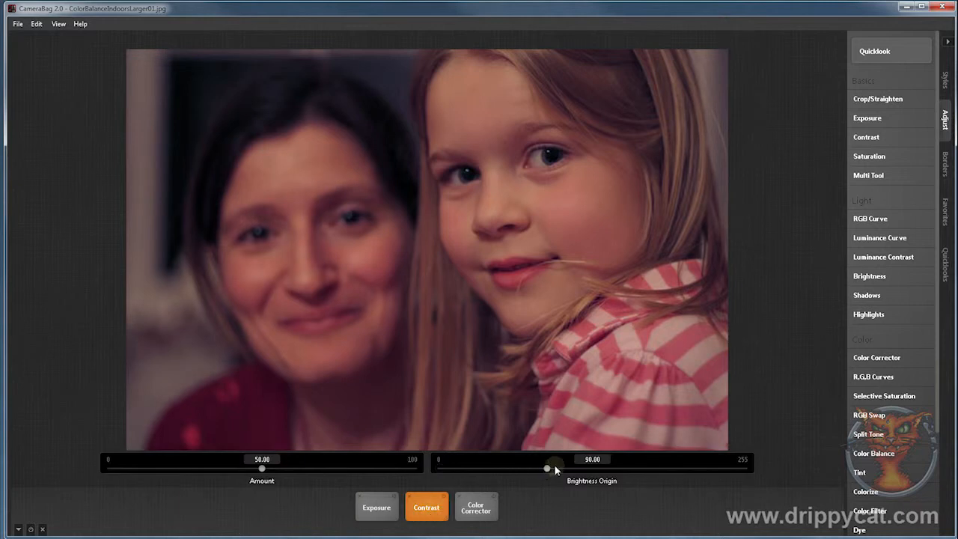
{"action": "left_click_drag", "start_coordinate": [262, 467], "coordinate": [441, 467]}
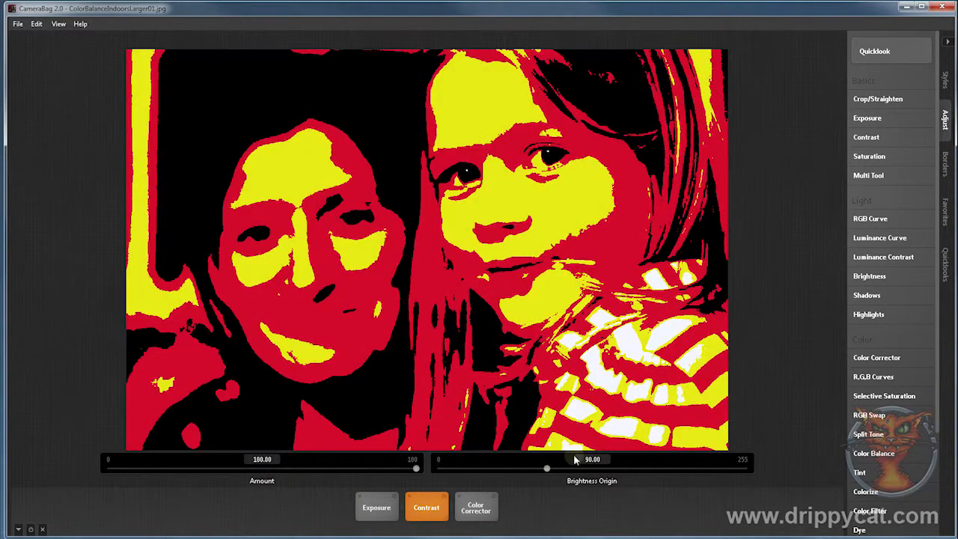
{"action": "left_click_drag", "start_coordinate": [548, 467], "coordinate": [463, 469]}
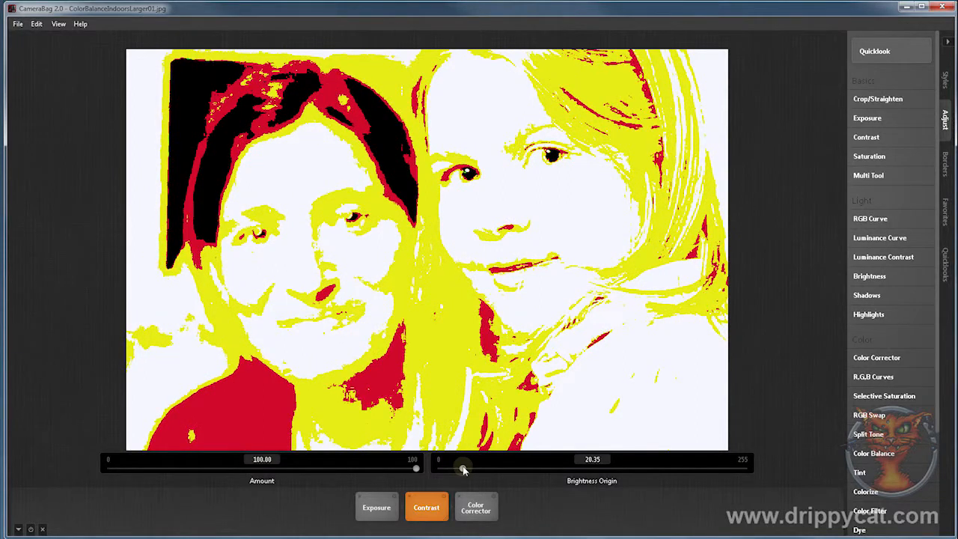
Step: Reset the Contrast amount to 50 and raise it to about 59
{"action": "left_click", "coordinate": [271, 458]}
{"action": "type", "text": "50"}
{"action": "key", "text": "Return"}
{"action": "left_click_drag", "start_coordinate": [263, 470], "coordinate": [292, 470]}
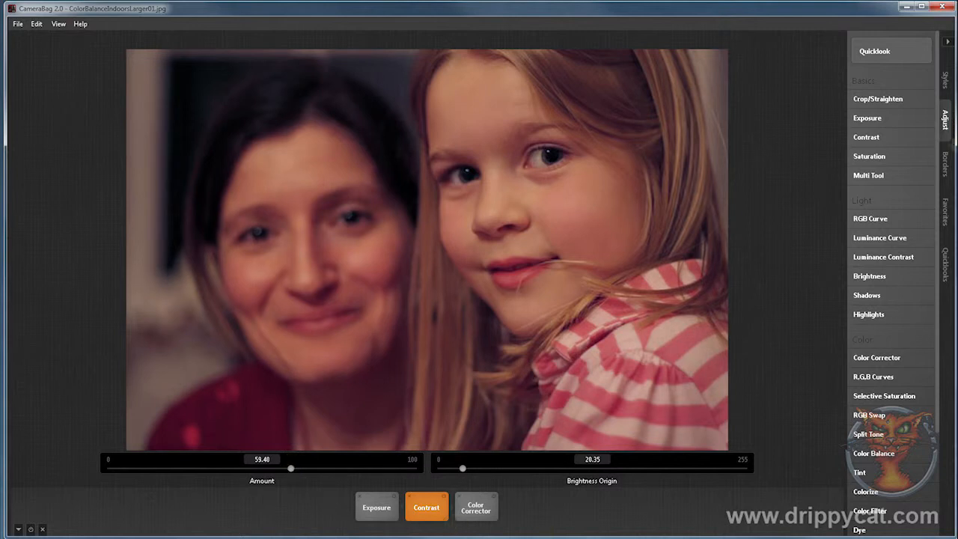
Step: Add a Saturation adjustment with an amount of about 42 and toggle all adjustments off and on for a before-and-after comparison
{"action": "left_click", "coordinate": [871, 156]}
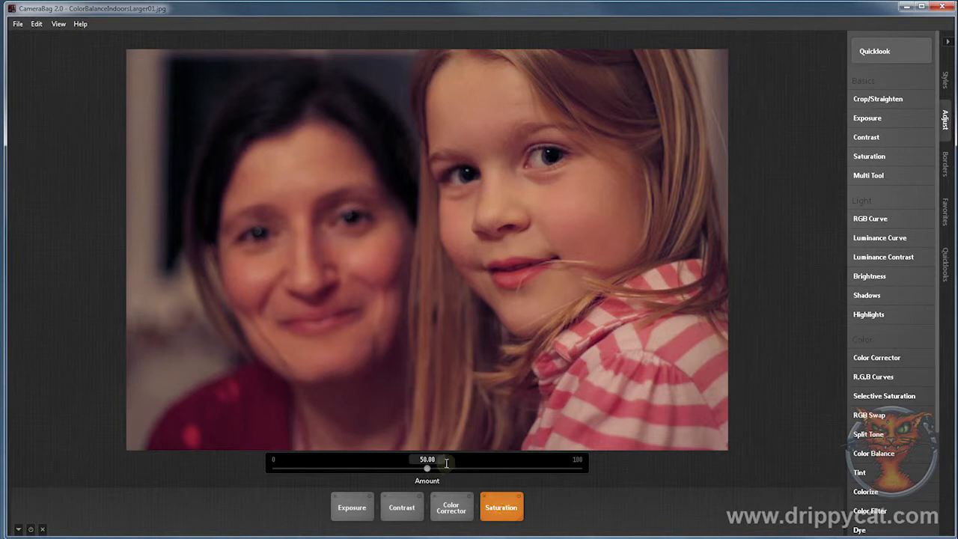
{"action": "left_click_drag", "start_coordinate": [427, 470], "coordinate": [397, 471]}
{"action": "mouse_move", "coordinate": [398, 470]}
{"action": "left_mouse_down"}
{"action": "mouse_move", "coordinate": [244, 472]}
{"action": "mouse_move", "coordinate": [400, 472]}
{"action": "left_mouse_up"}
{"action": "left_click_drag", "start_coordinate": [400, 468], "coordinate": [402, 469]}
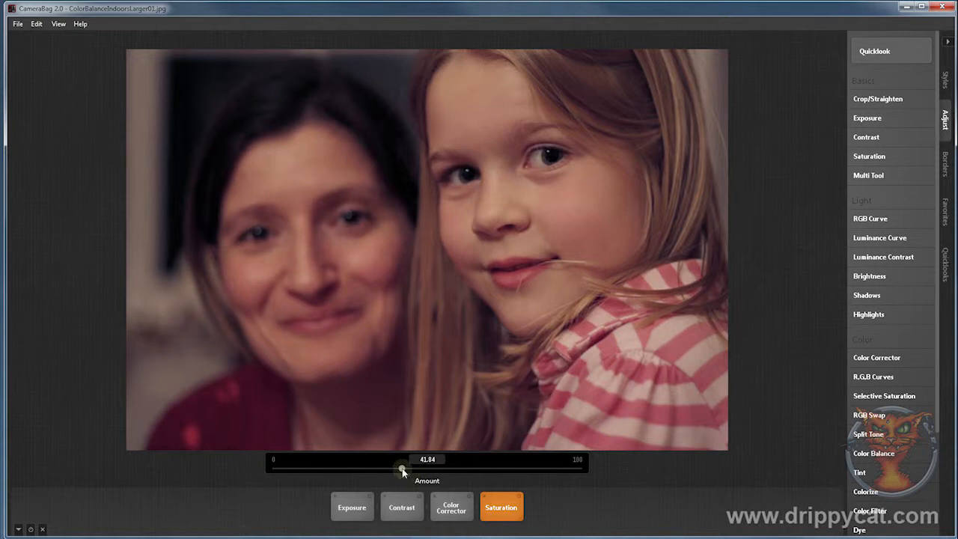
{"action": "left_click", "coordinate": [31, 529]}
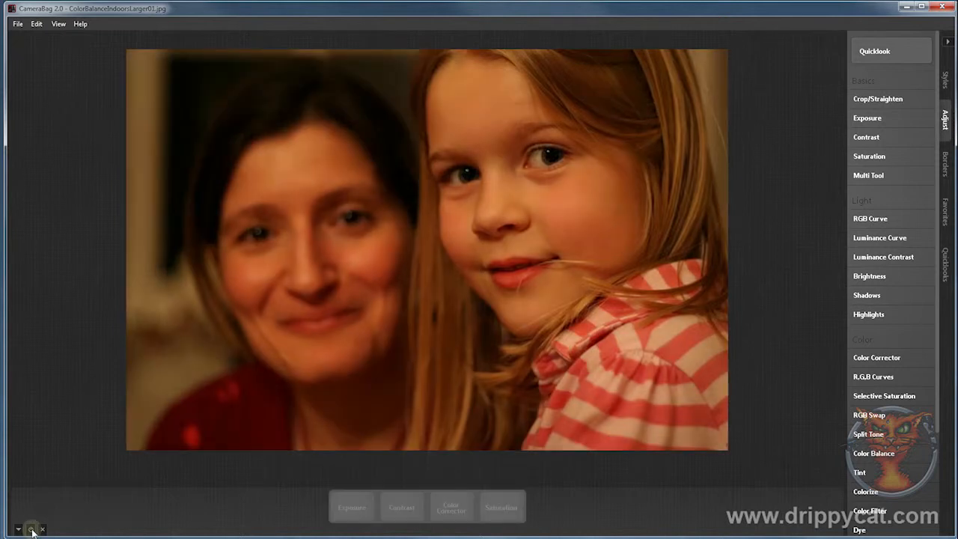
{"action": "left_click", "coordinate": [31, 529]}
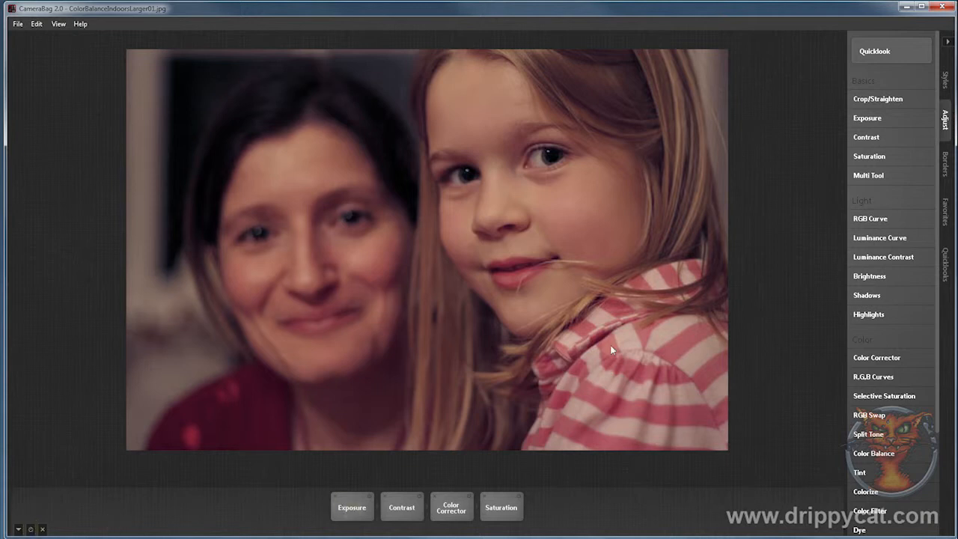
Step: Save the current adjustments as a favorite filter named "aaTugsten Correct 01"
{"action": "key", "text": "ctrl+f"}
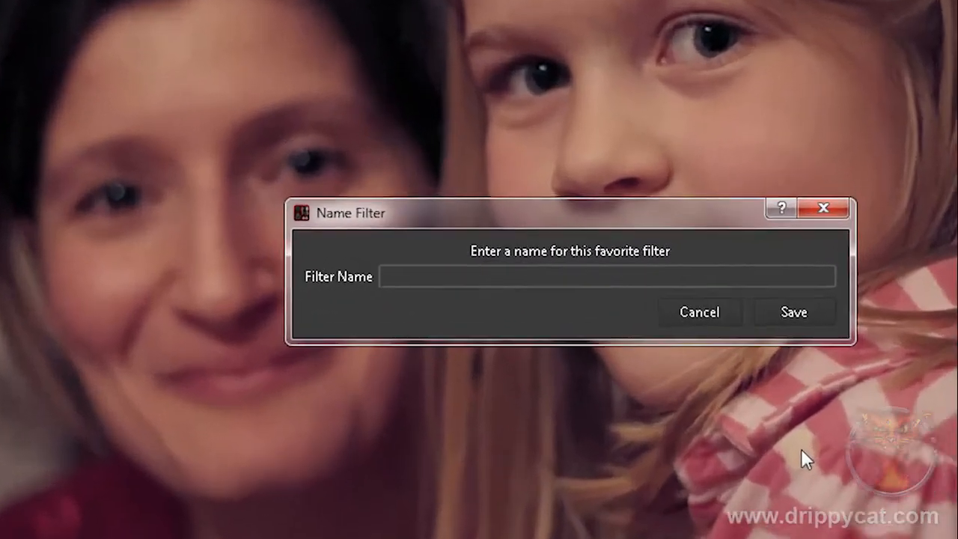
{"action": "type", "text": "aa"}
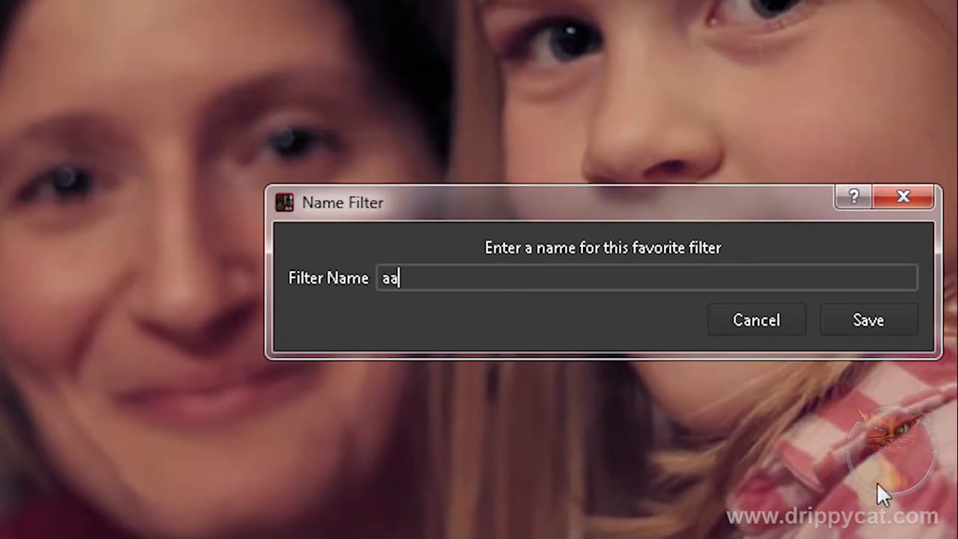
{"action": "type", "text": "Tugsten Correc"}
{"action": "key", "text": "BackSpace"}
{"action": "type", "text": "Correct 01"}
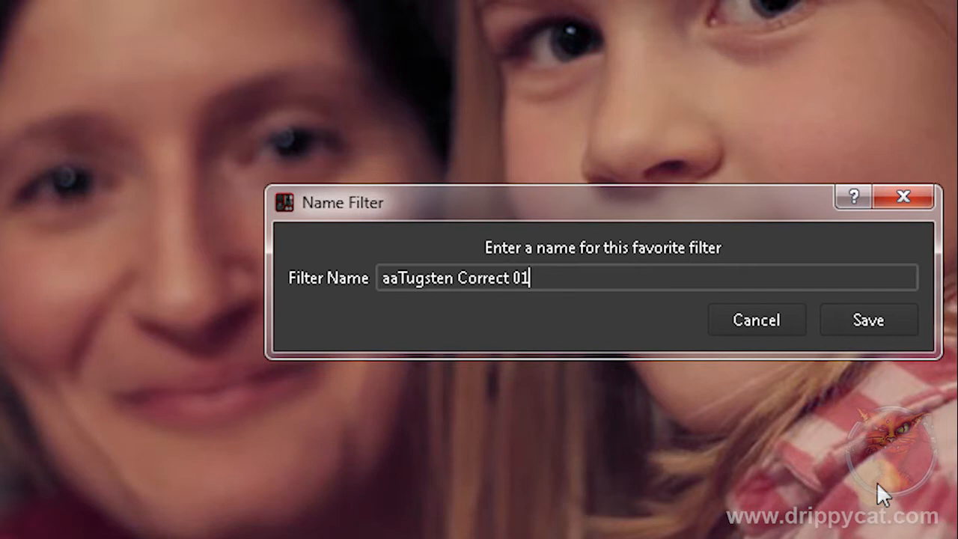
{"action": "left_click", "coordinate": [869, 318]}
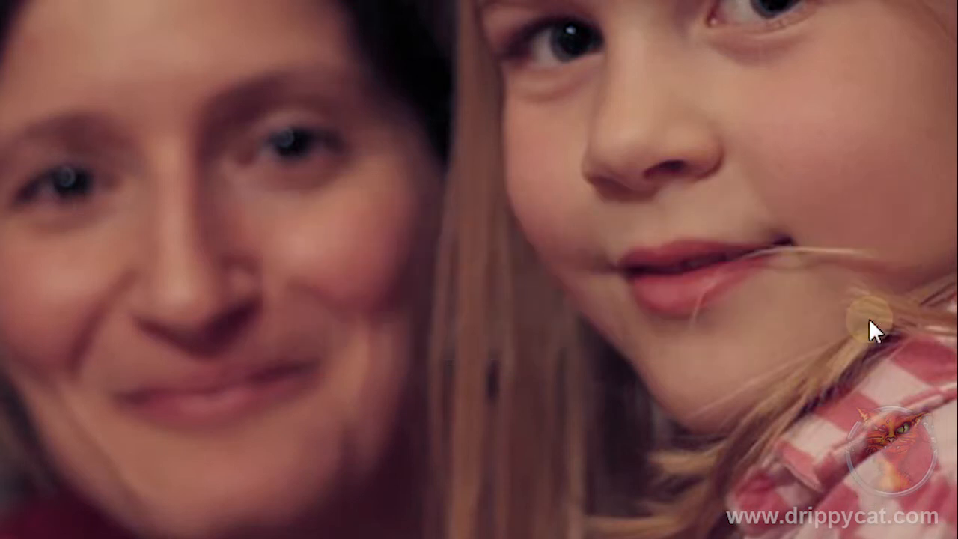